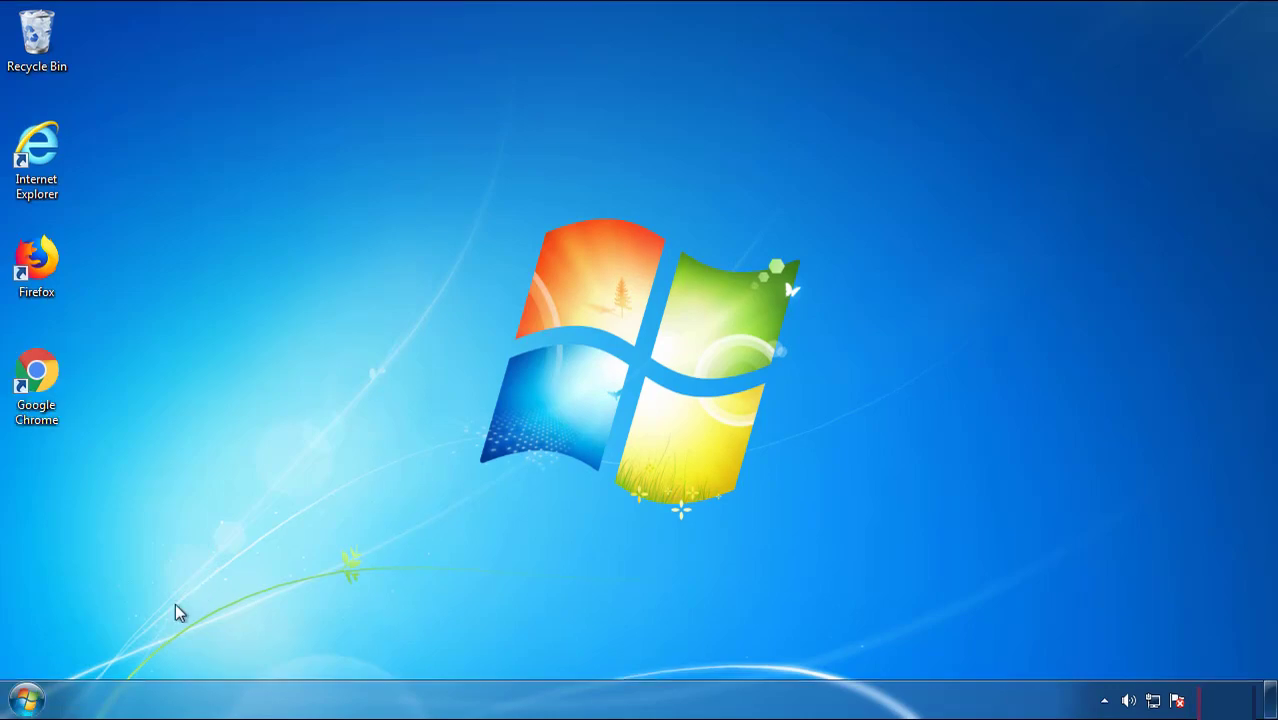
- Open Programs and Features from Control Panel and sort the list by Installed On
left_click(26, 700)
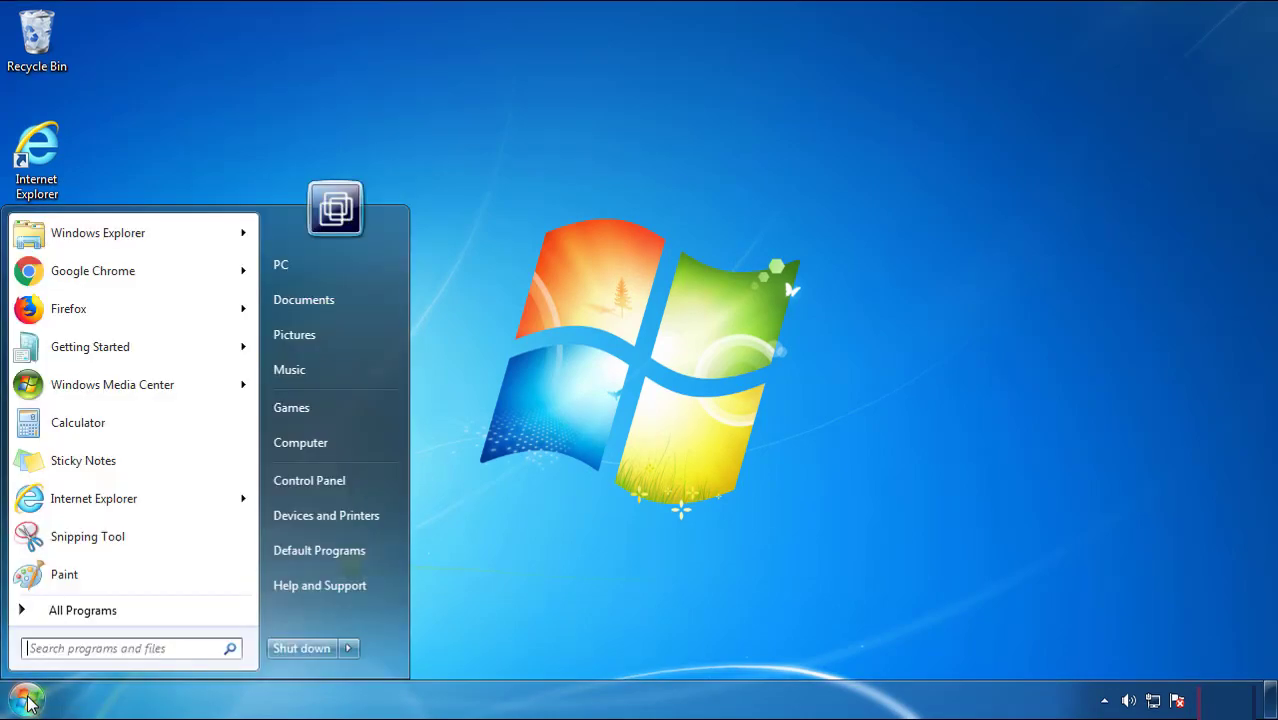
left_click(317, 486)
left_click(397, 436)
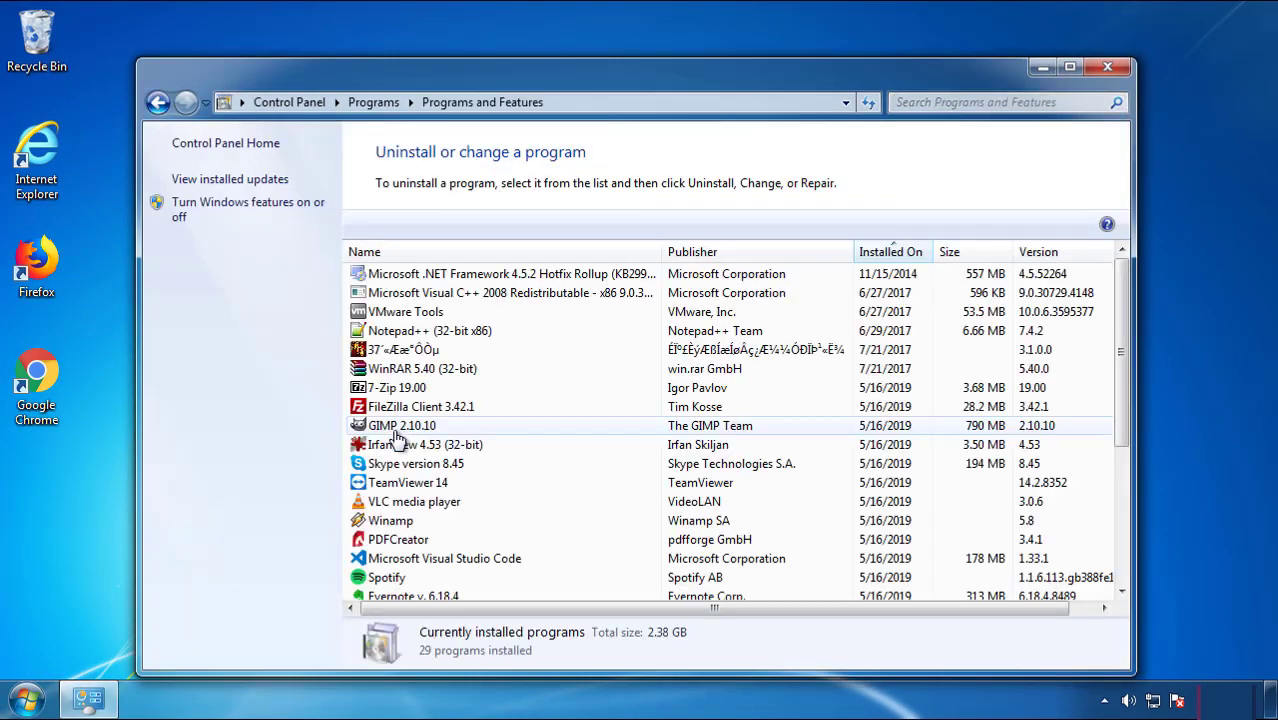
left_click(888, 253)
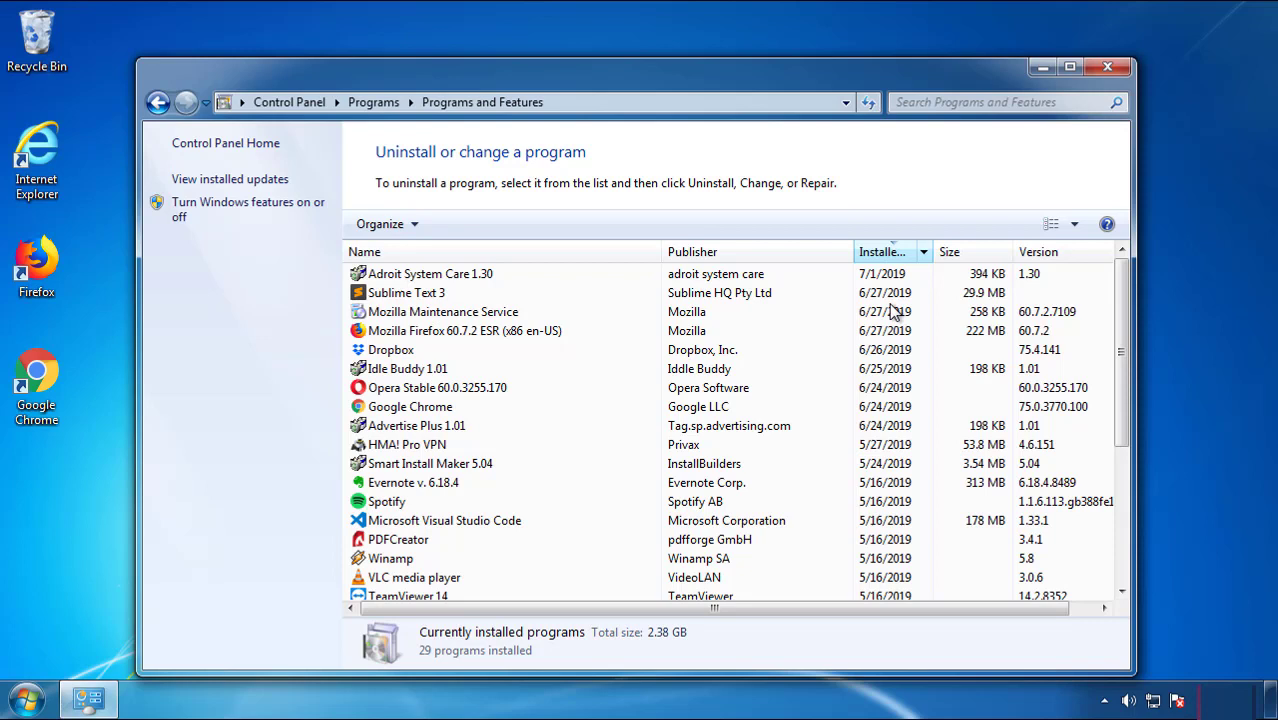
- Uninstall Adroit System Care 1.30, confirming the removal and finishing the wizard
left_click(420, 278)
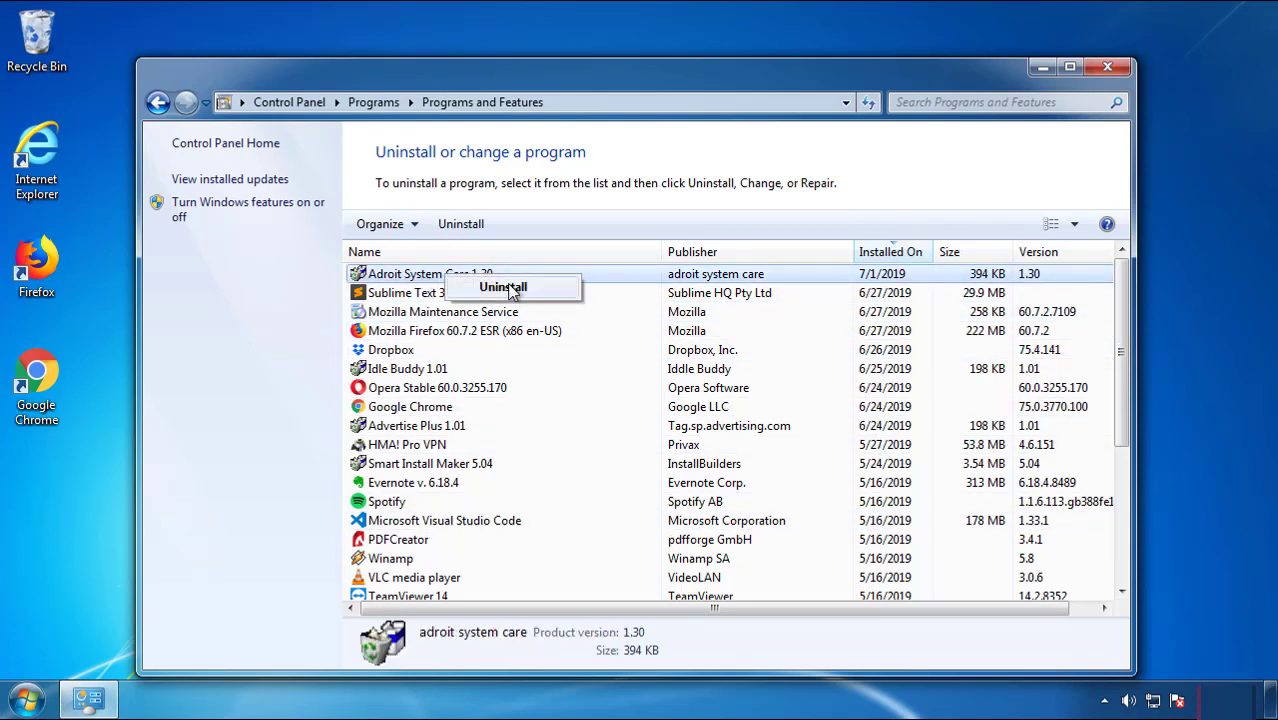
left_click(503, 288)
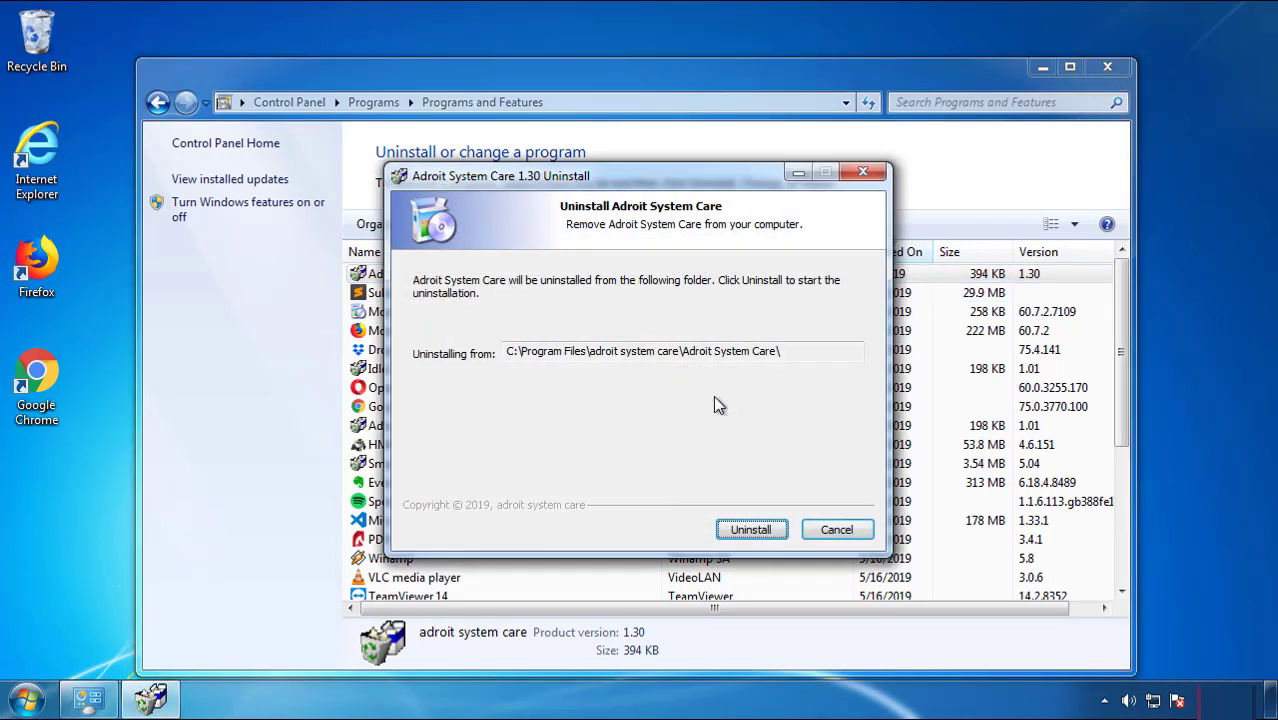
left_click(752, 529)
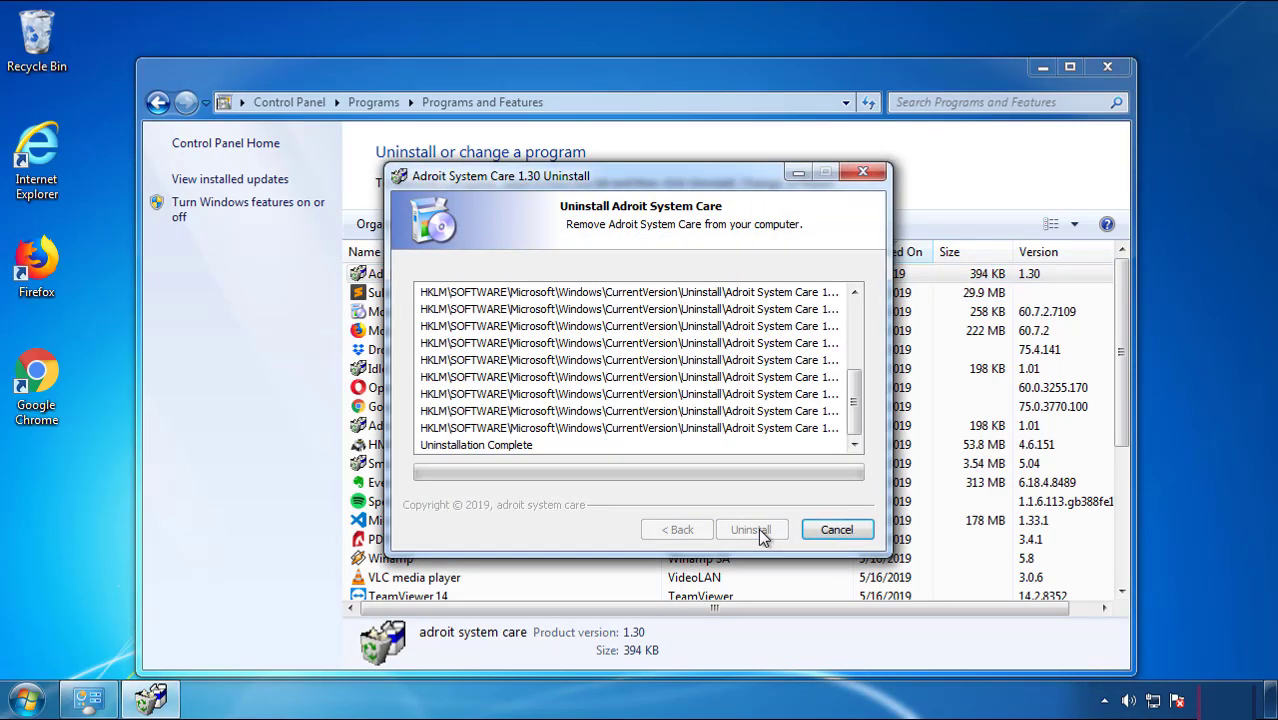
left_click(752, 529)
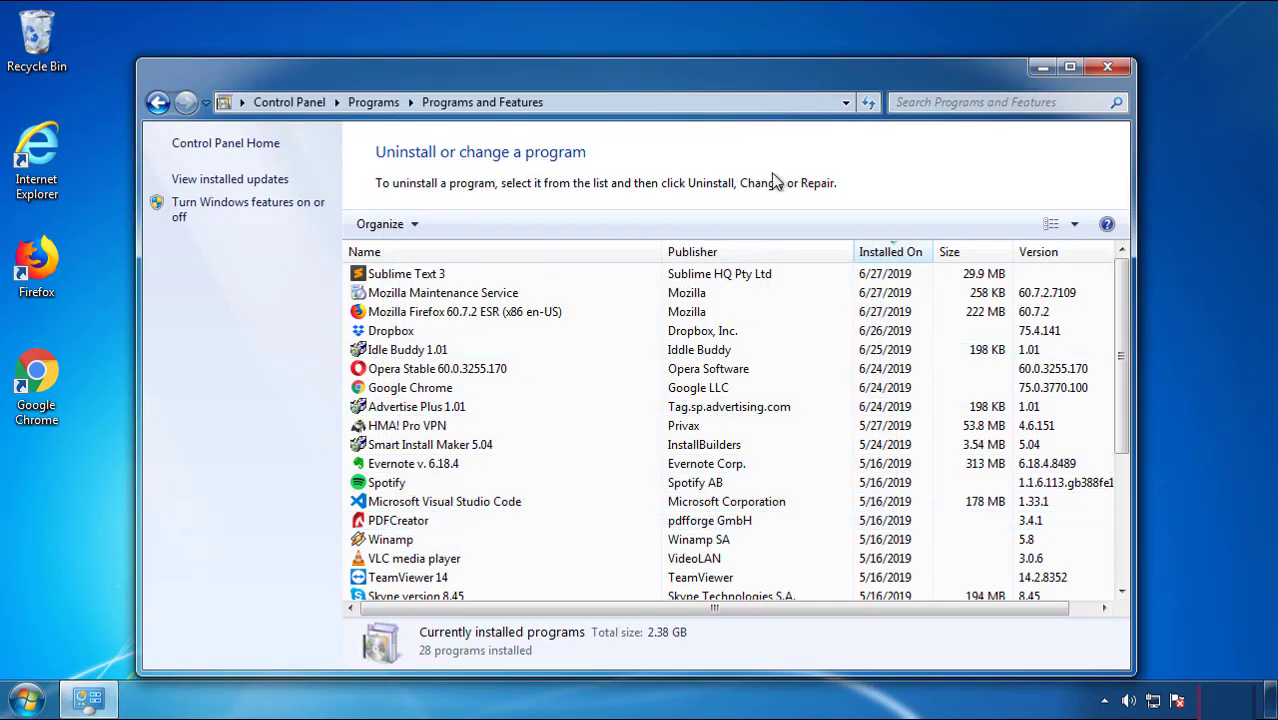
- Close Programs and Features, restart Windows, and select Safe Mode in the boot options
left_click(1117, 72)
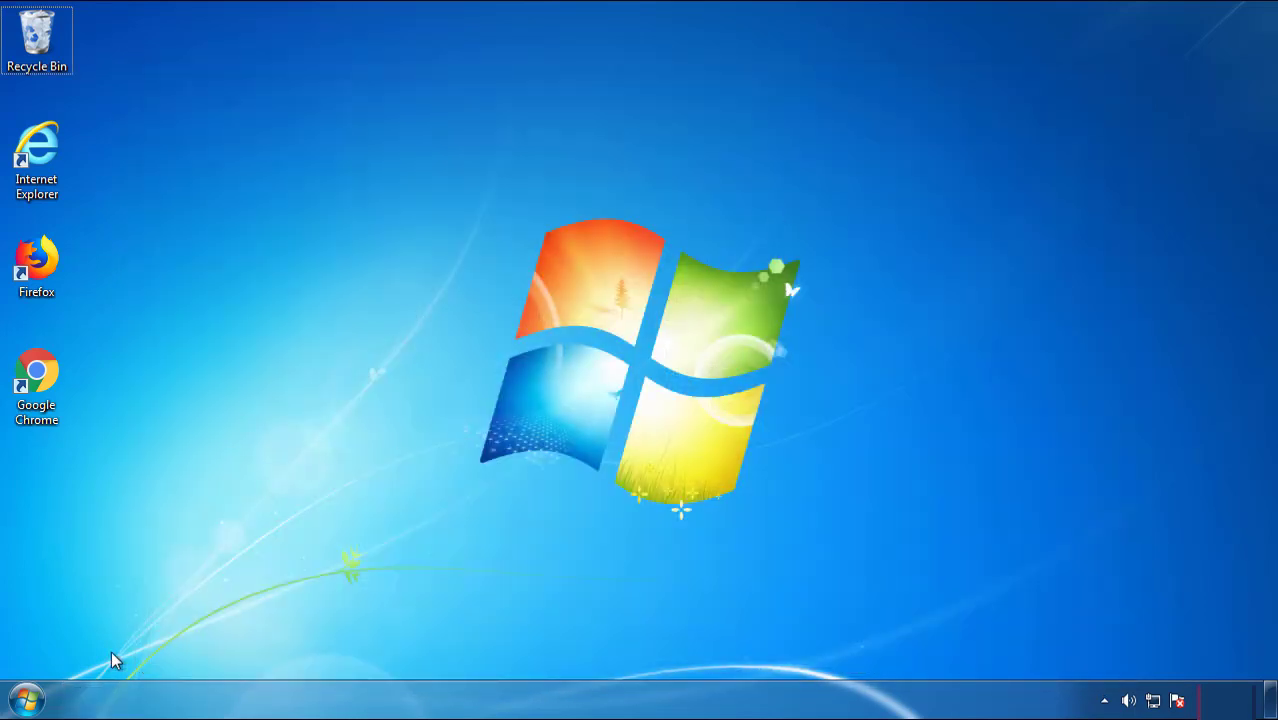
left_click(27, 700)
left_click(348, 648)
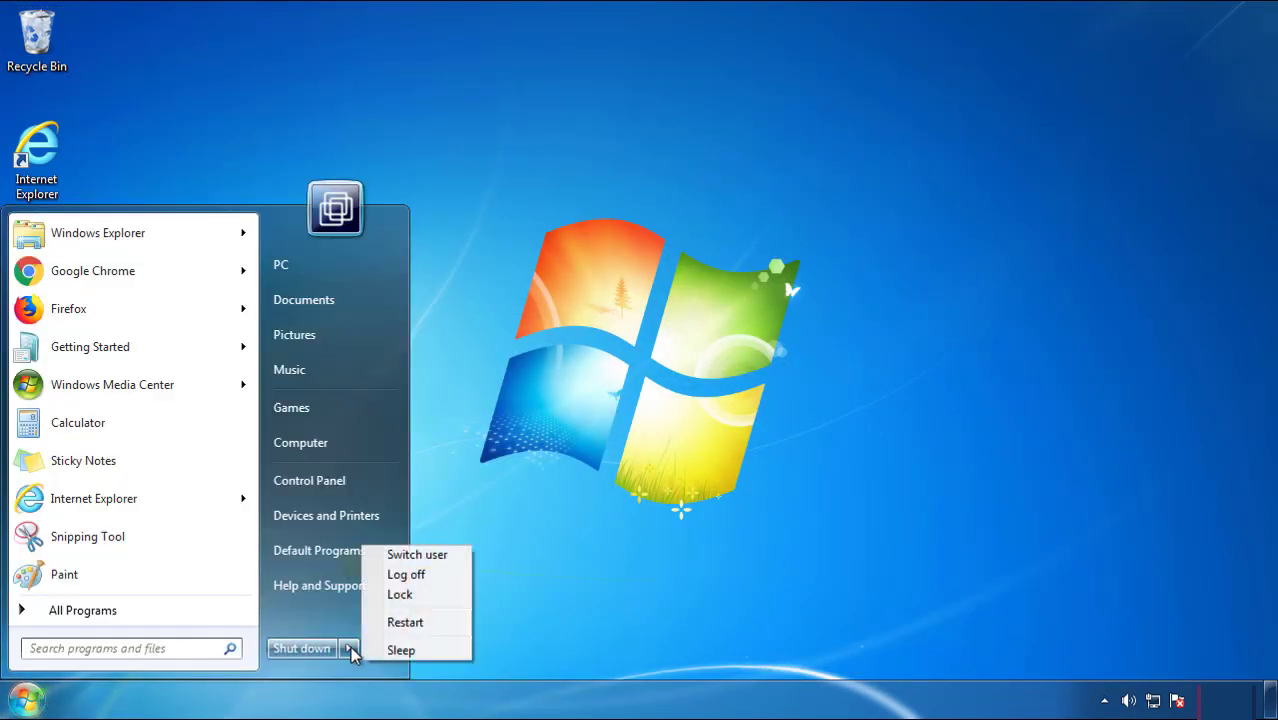
left_click(419, 628)
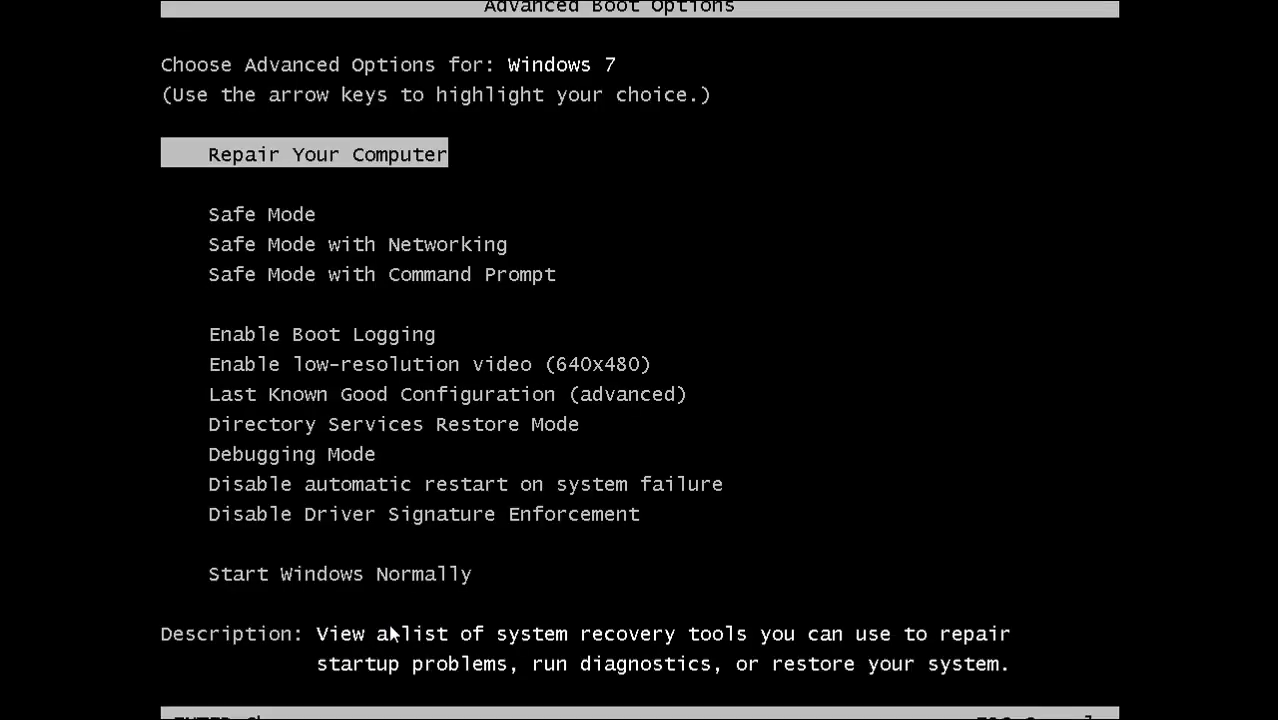
key("Down")
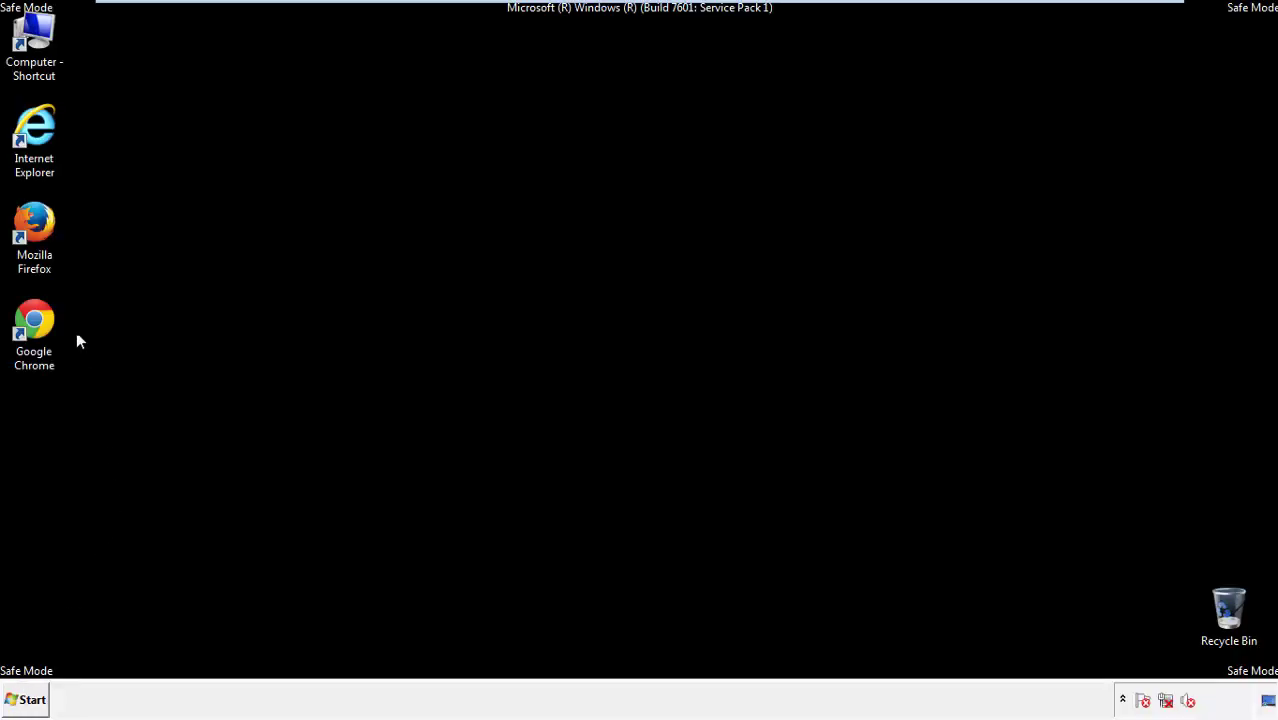
- Launch Firefox, decline the default-browser prompt, and make the Menu Bar visible
double_click(46, 232)
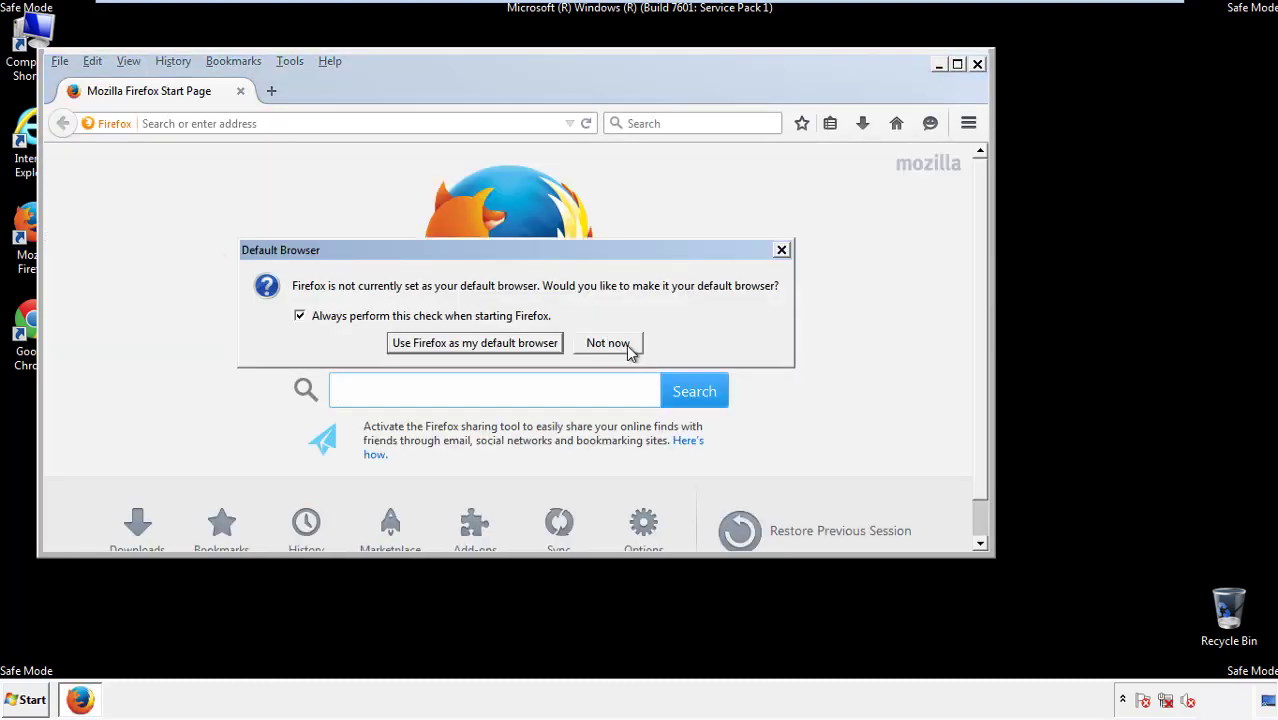
left_click(625, 343)
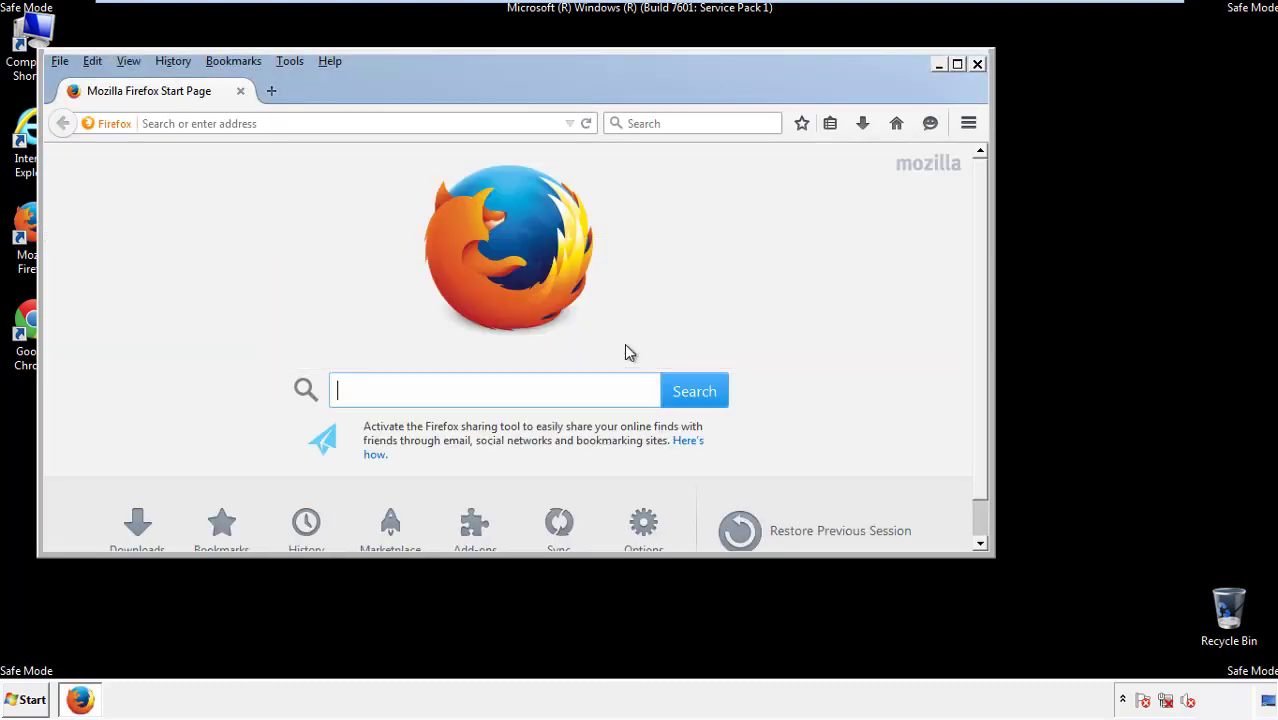
right_click(391, 80)
left_click(428, 151)
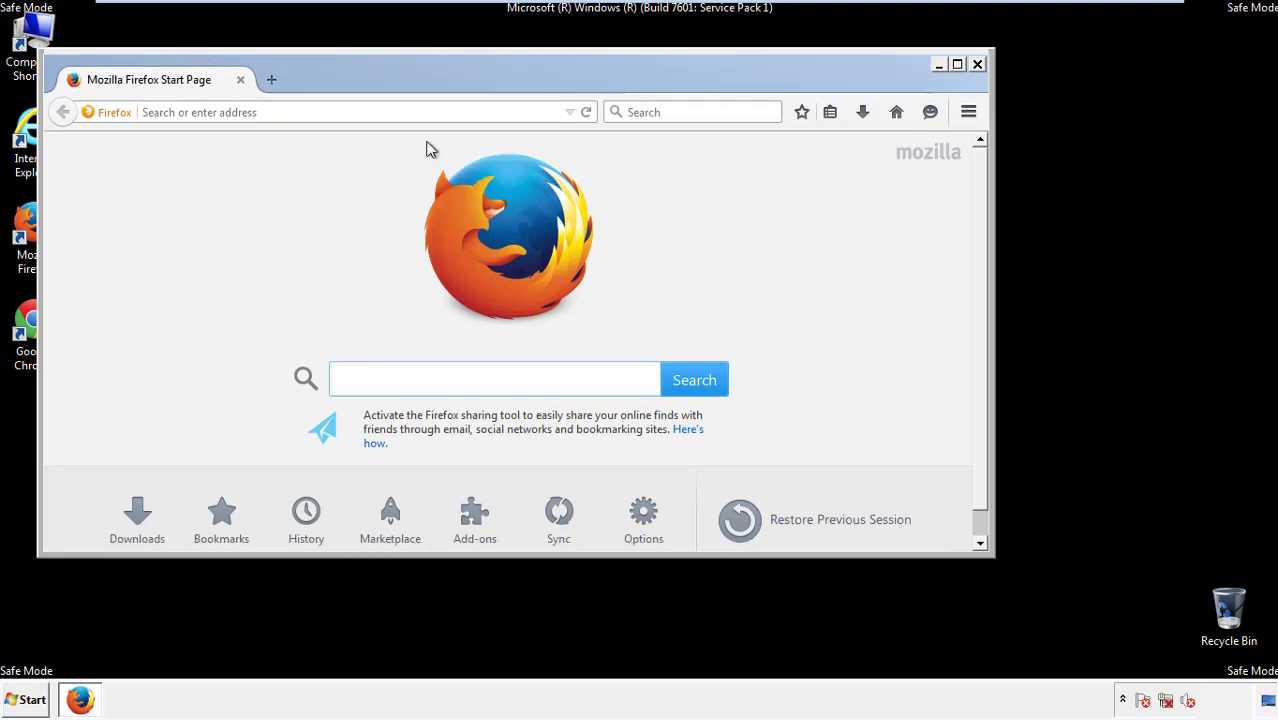
right_click(401, 81)
left_click(430, 157)
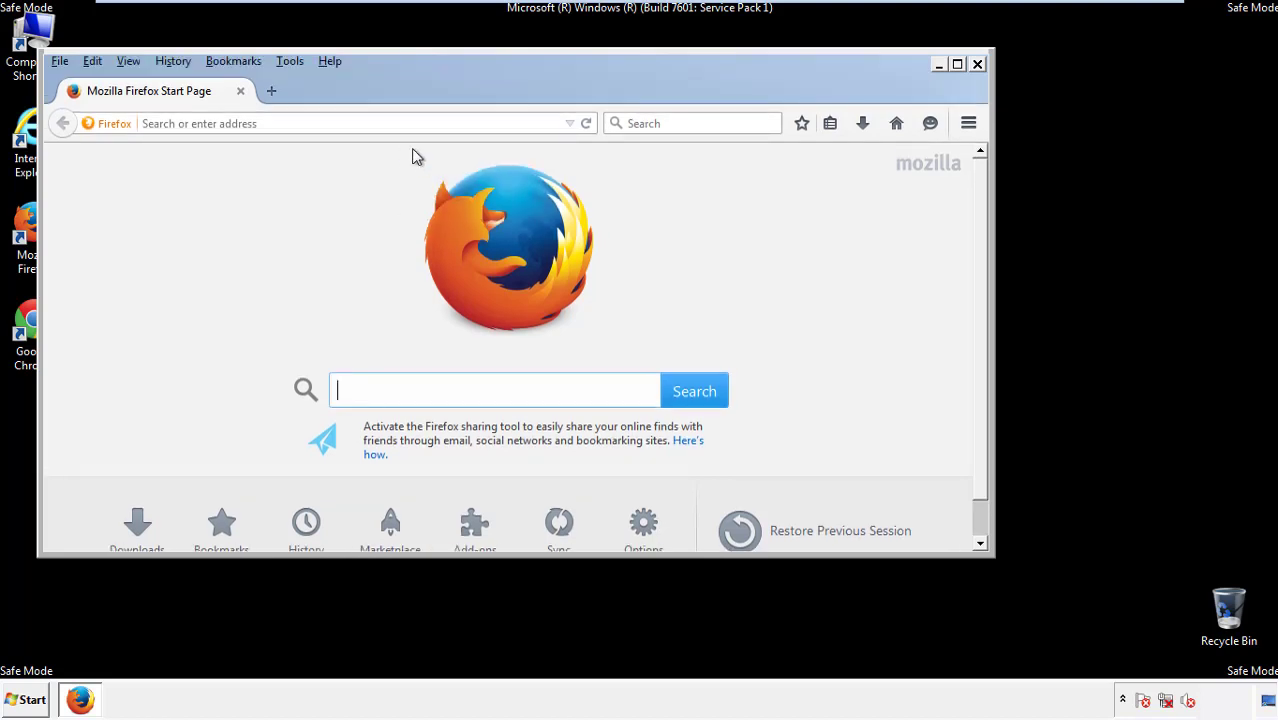
- Clear Firefox's recent history for time range Everything, keeping all data types selected
left_click(180, 64)
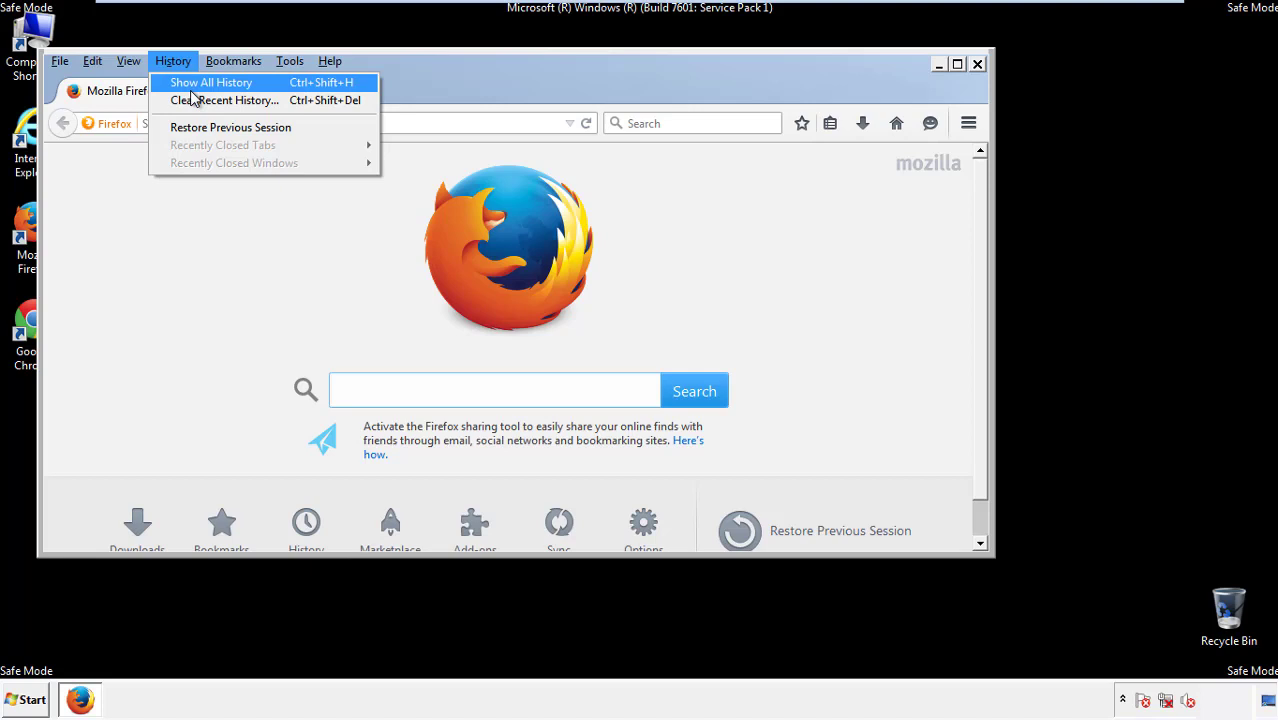
left_click(194, 100)
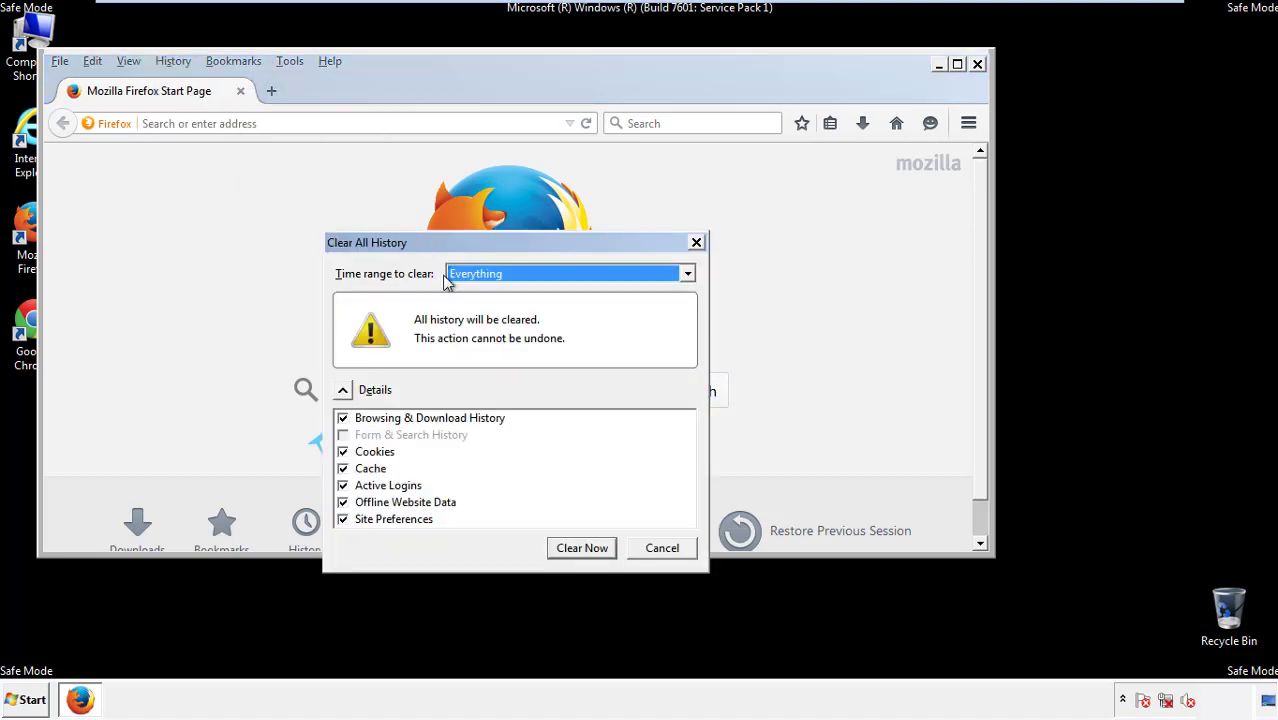
left_click(476, 280)
left_click(480, 375)
left_click(343, 502)
left_click(343, 502)
left_click(343, 519)
left_click(343, 519)
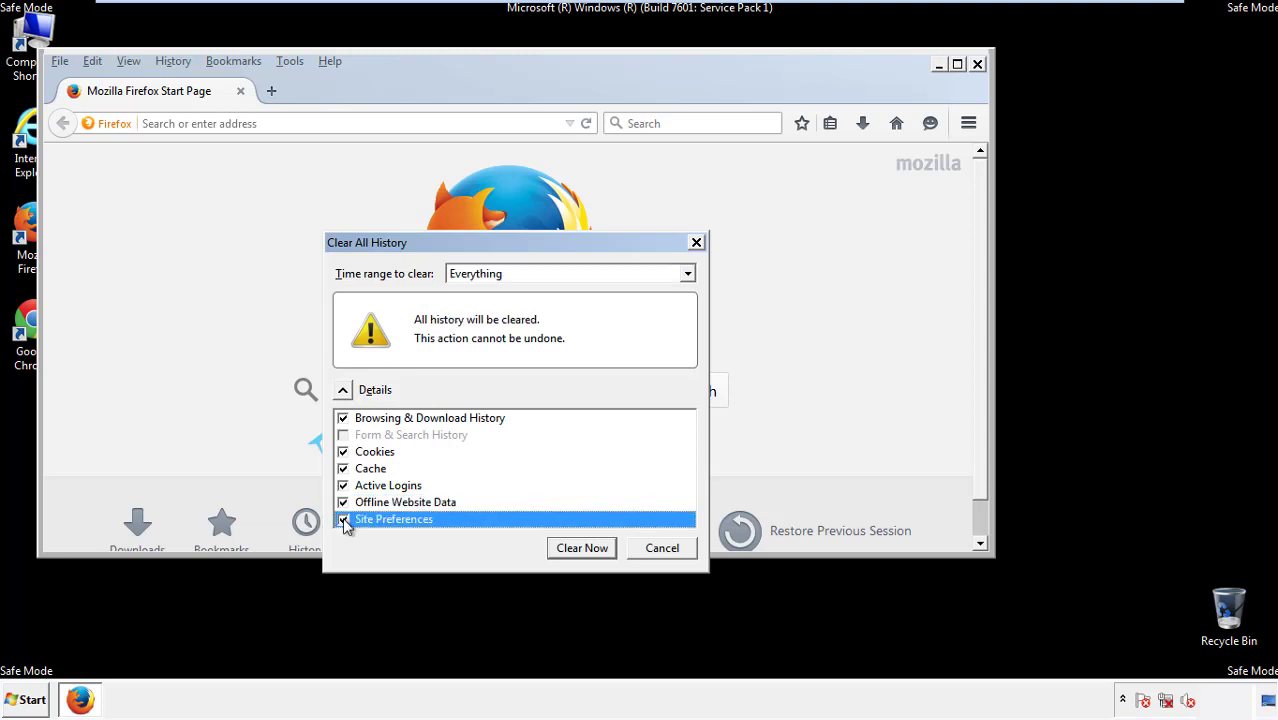
left_click(581, 550)
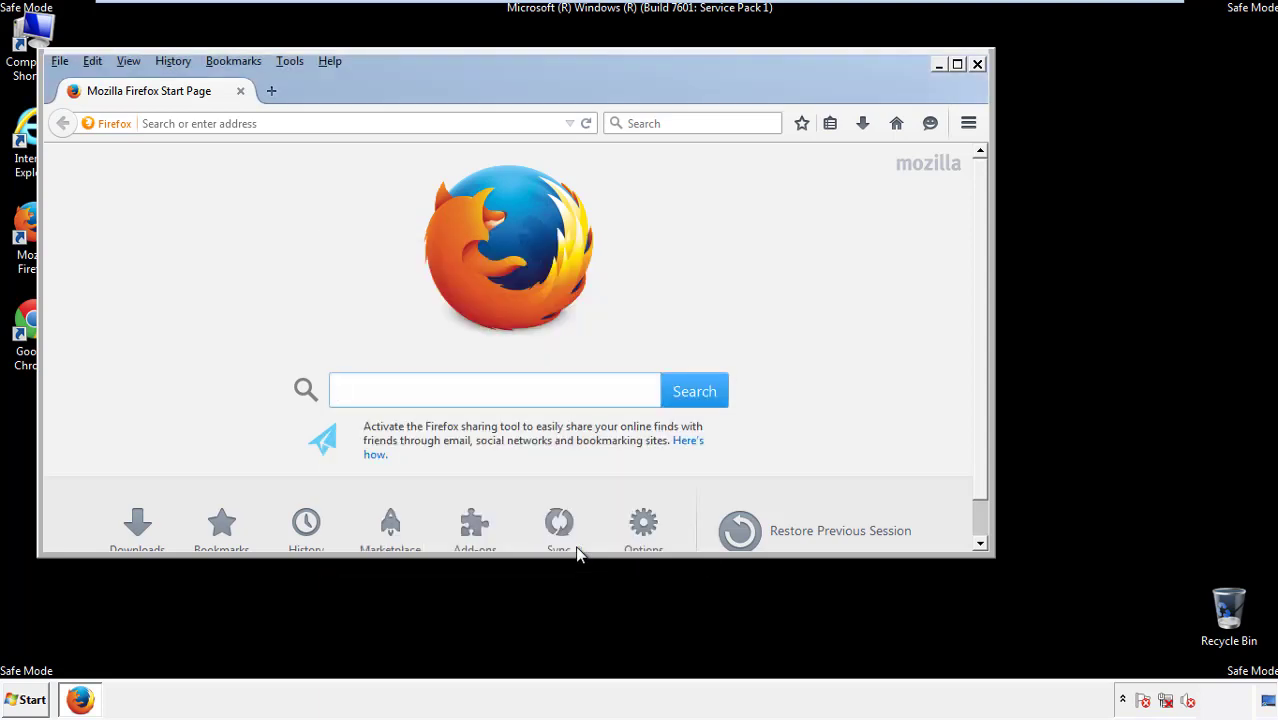
- Refresh Firefox from Troubleshooting Information, finish, decline the default-browser prompt, and close it
left_click(330, 62)
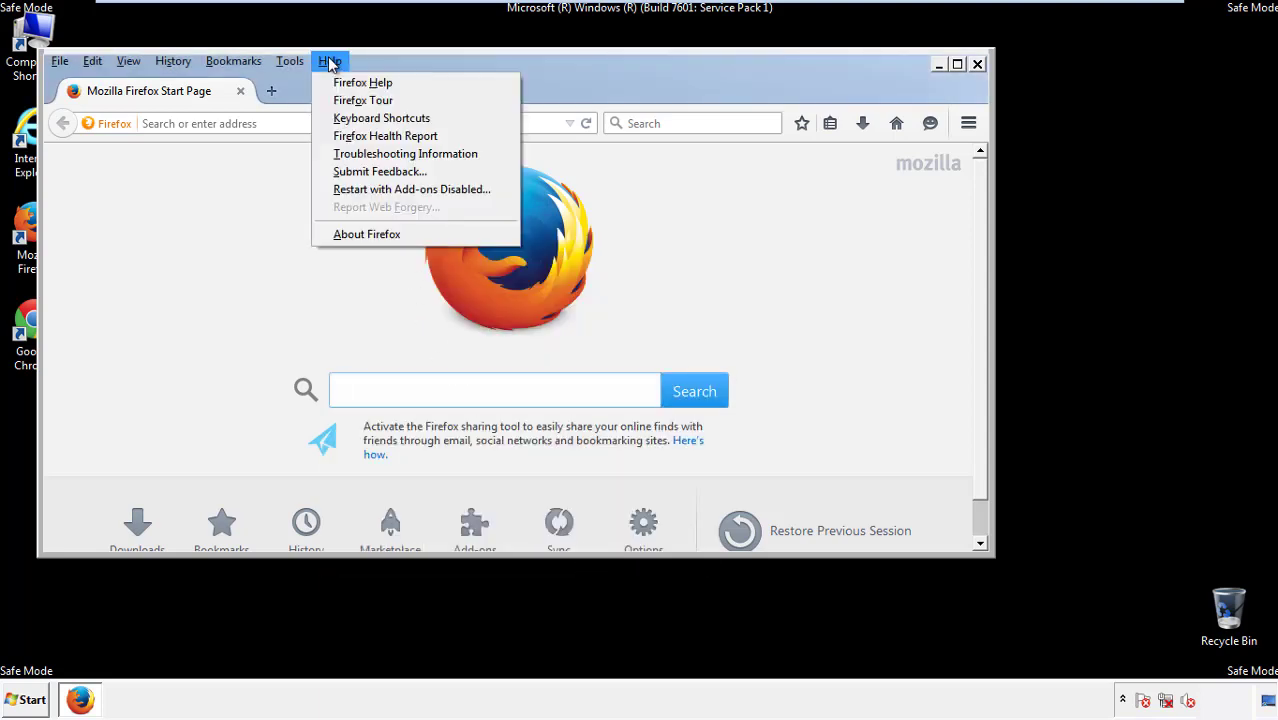
left_click(372, 154)
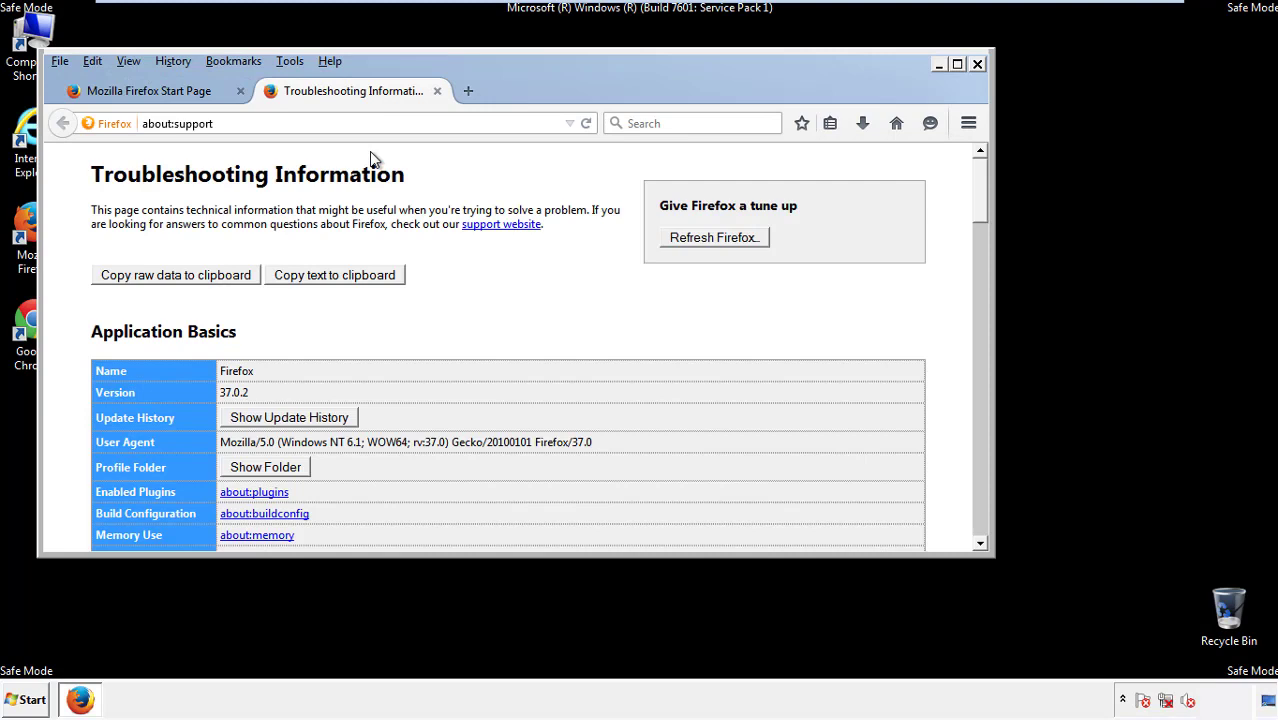
left_click(741, 243)
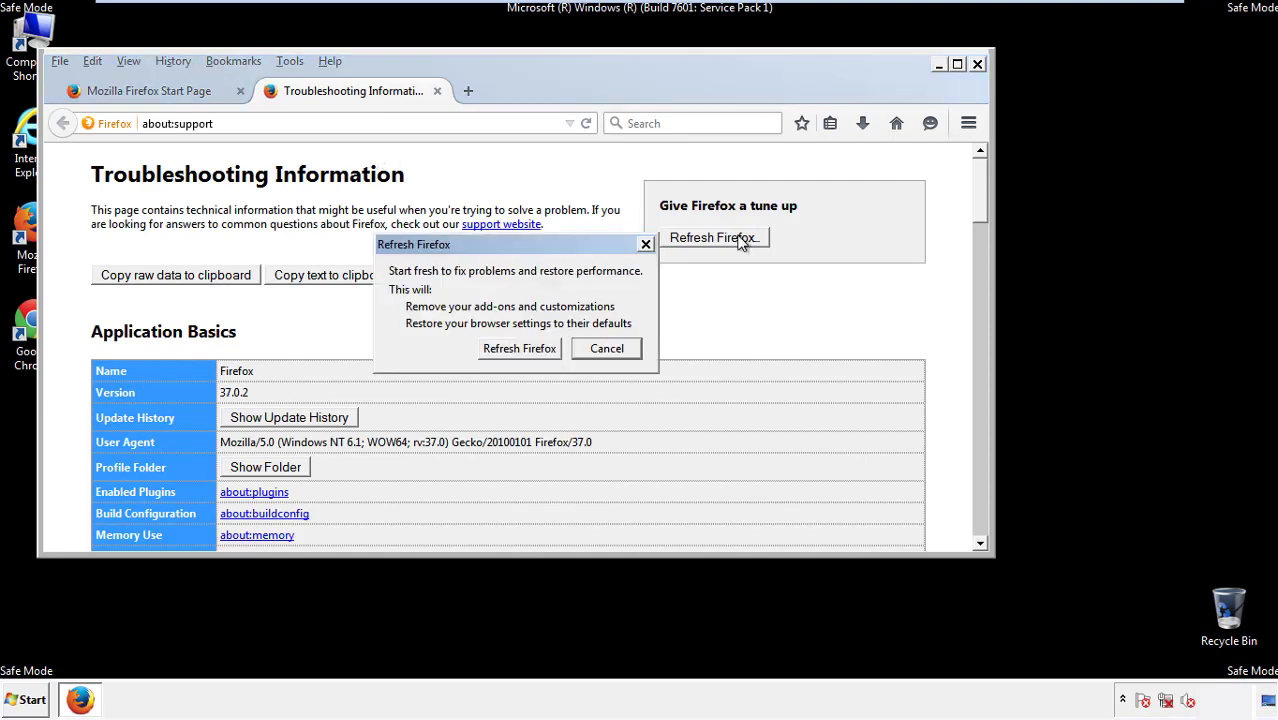
left_click(519, 350)
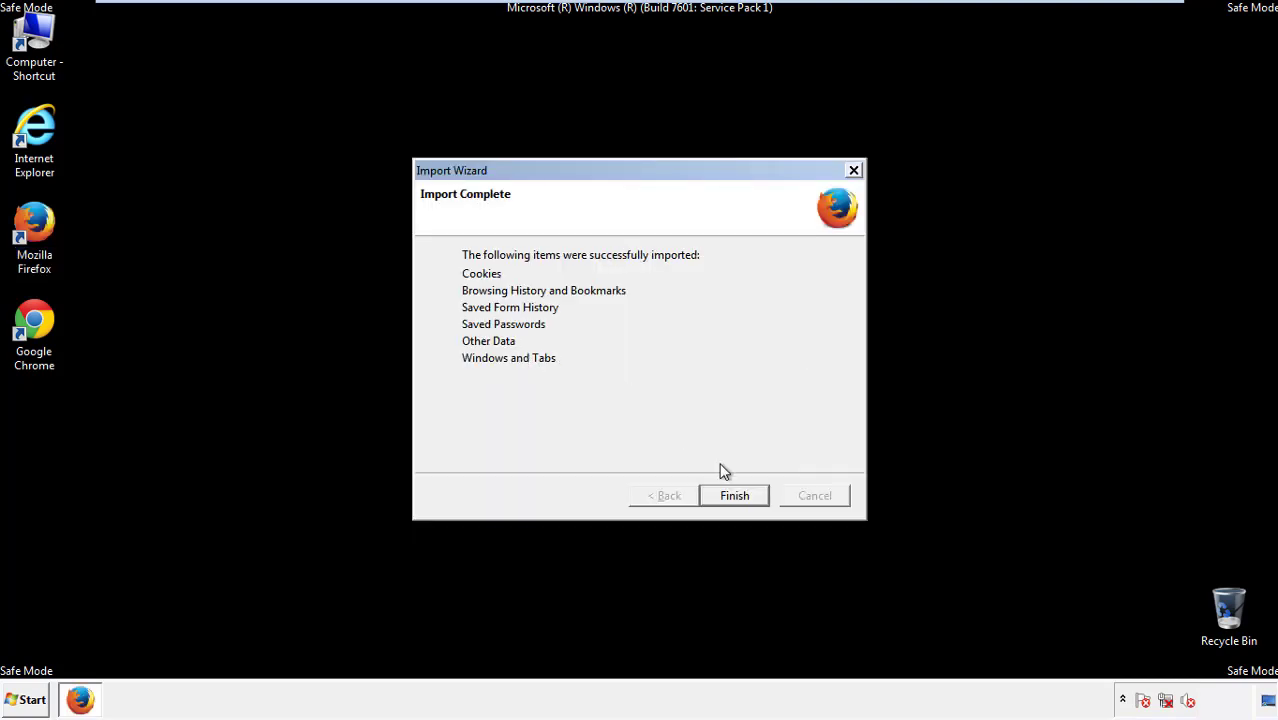
left_click(735, 497)
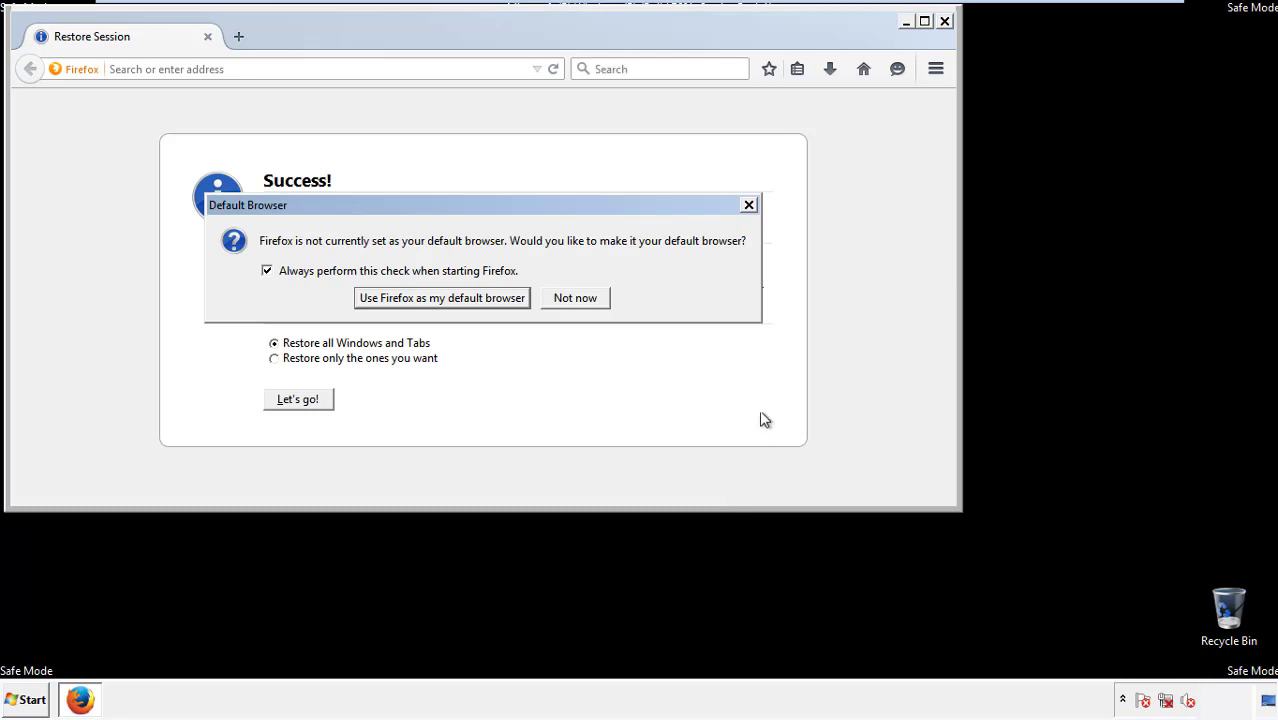
left_click(575, 298)
left_click(944, 21)
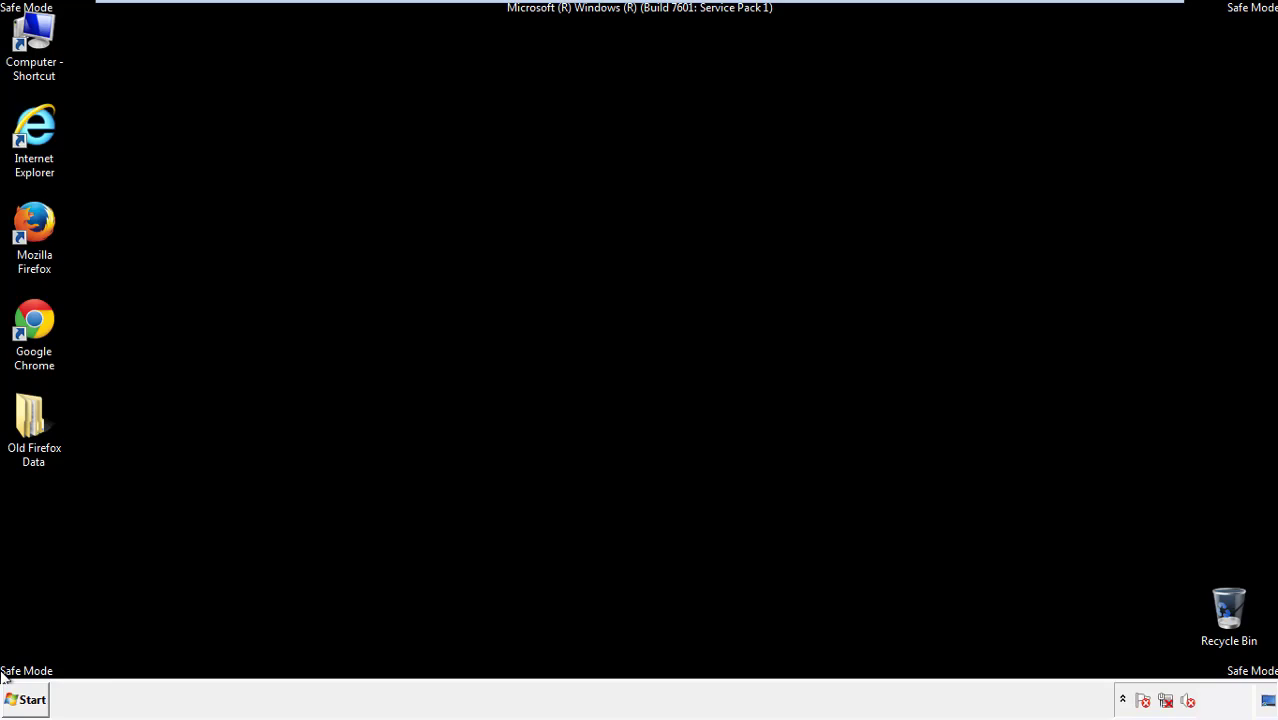
- Launch Google Chrome, dismiss the default-browser prompt, and go to Settings > History
left_click(30, 320)
double_click(30, 320)
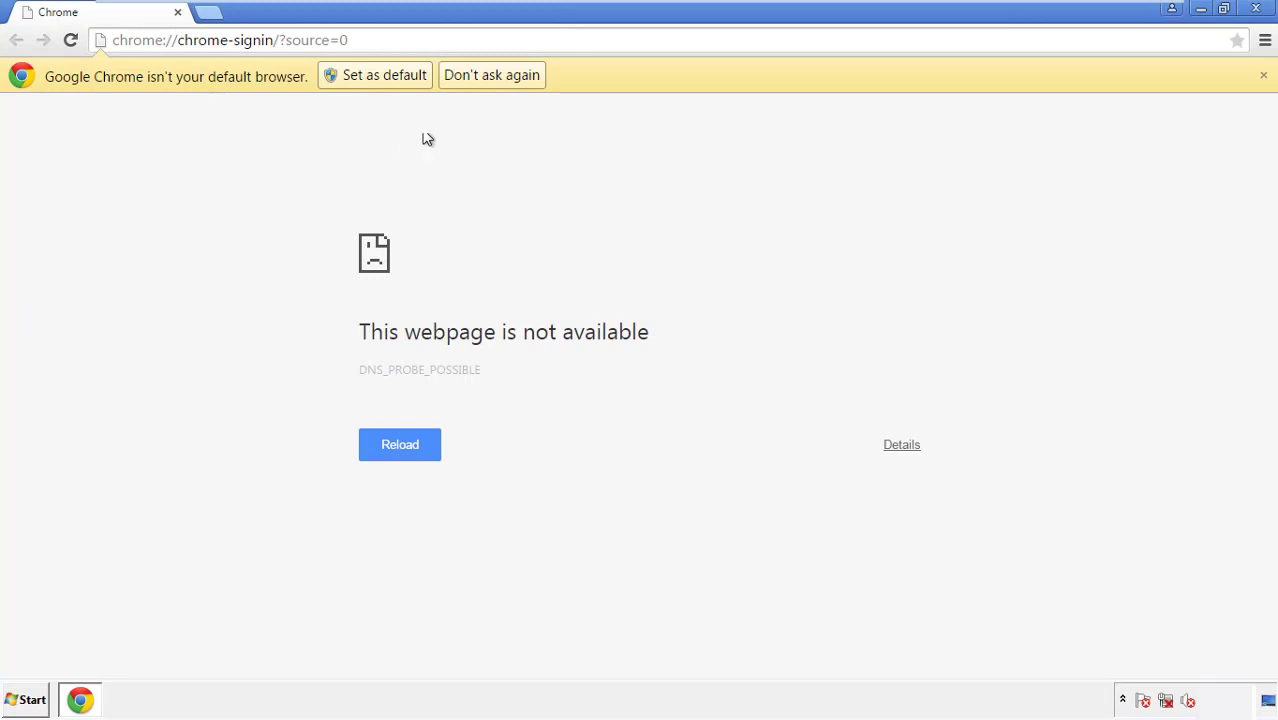
left_click(514, 80)
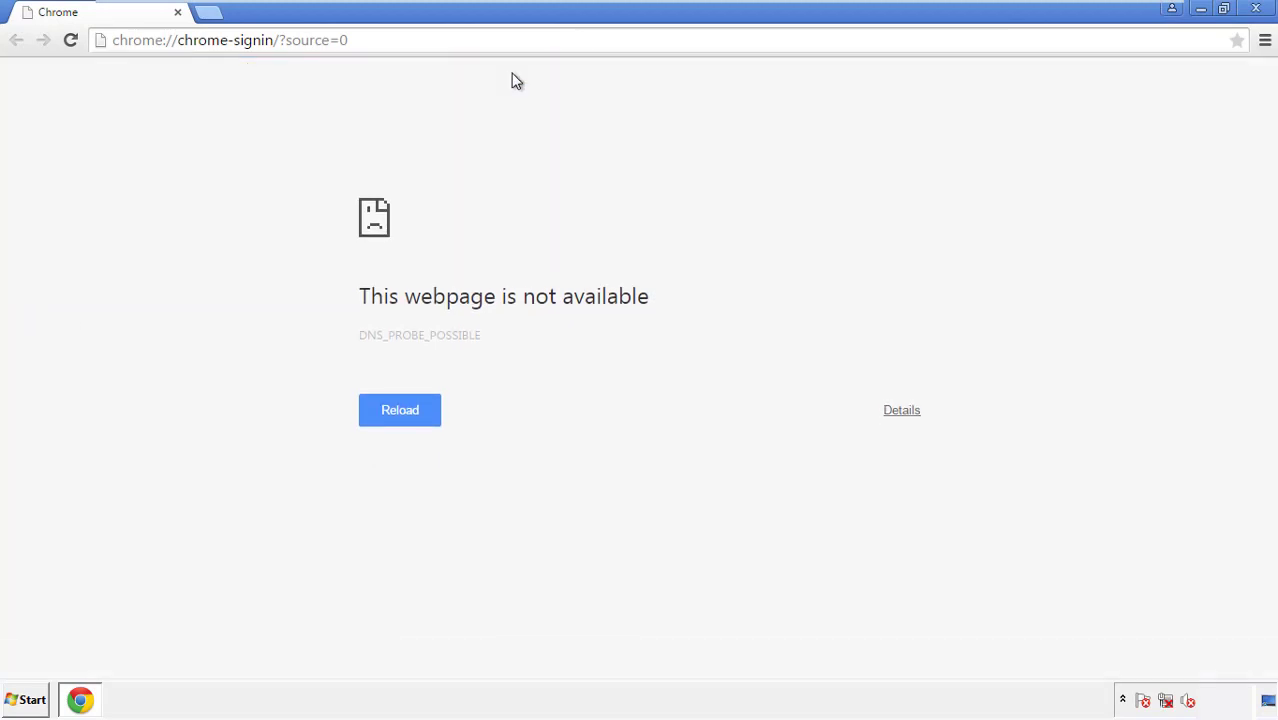
left_click(1264, 42)
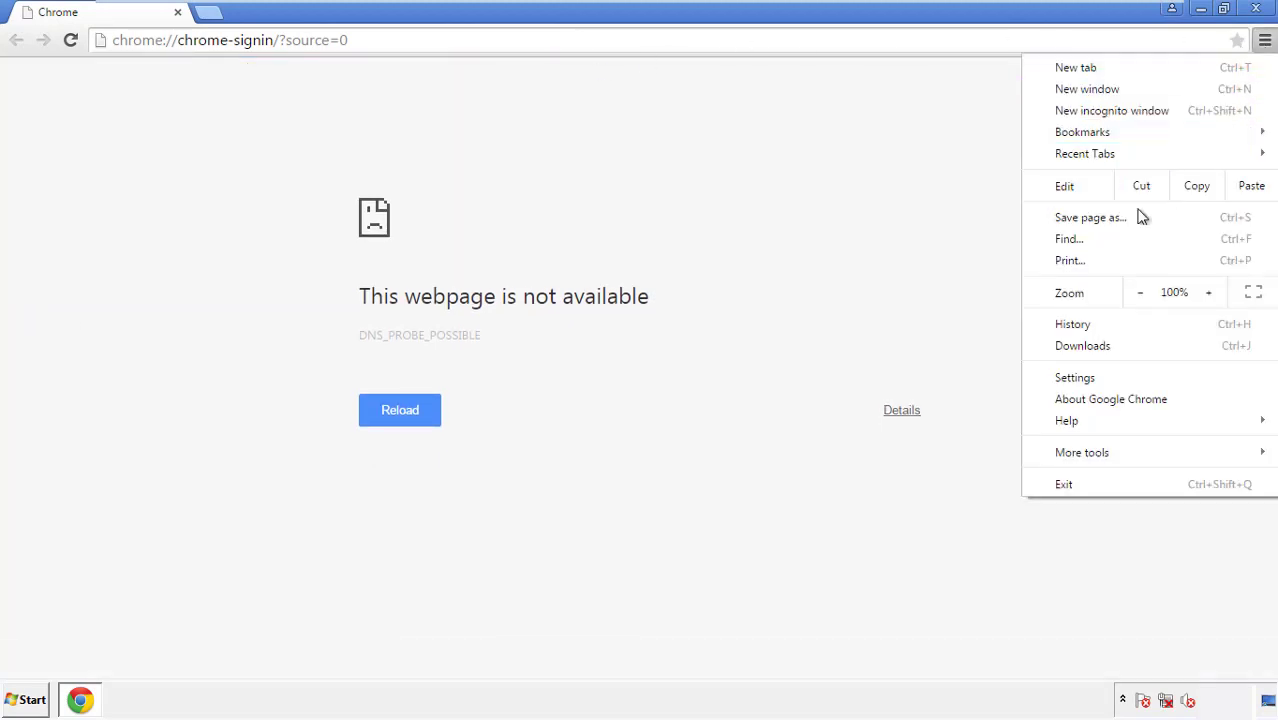
left_click(1078, 377)
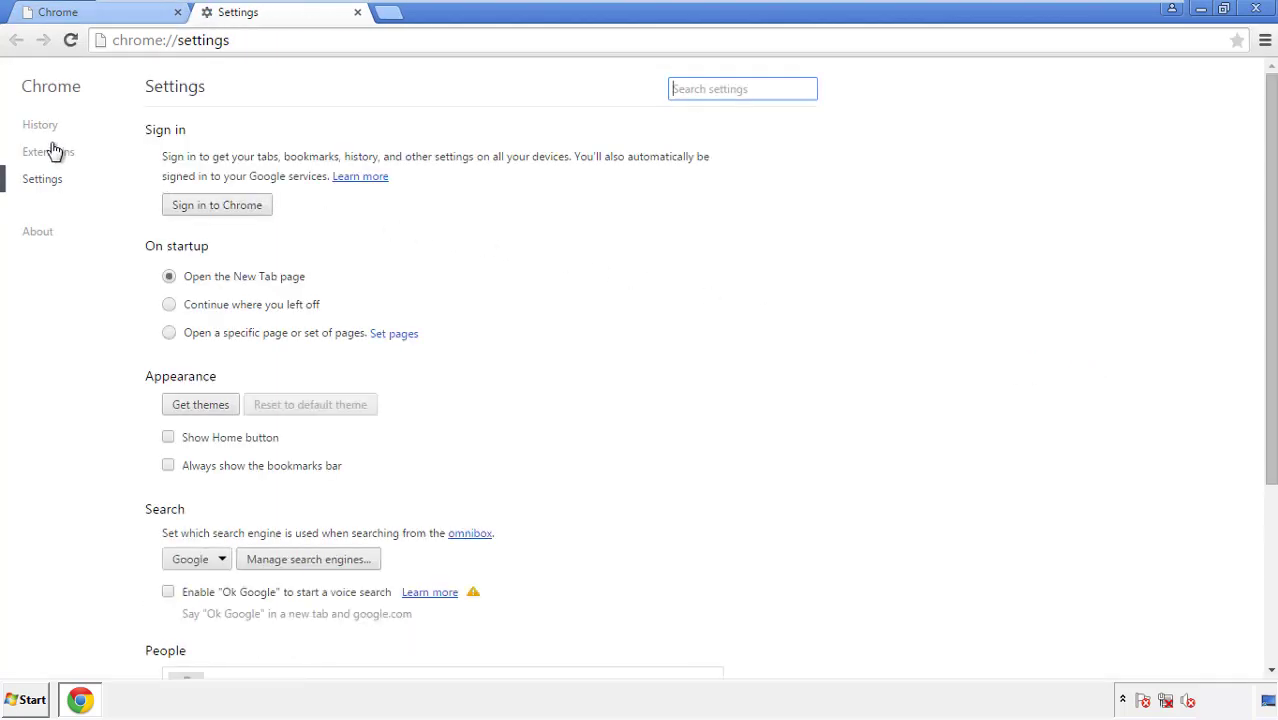
left_click(42, 126)
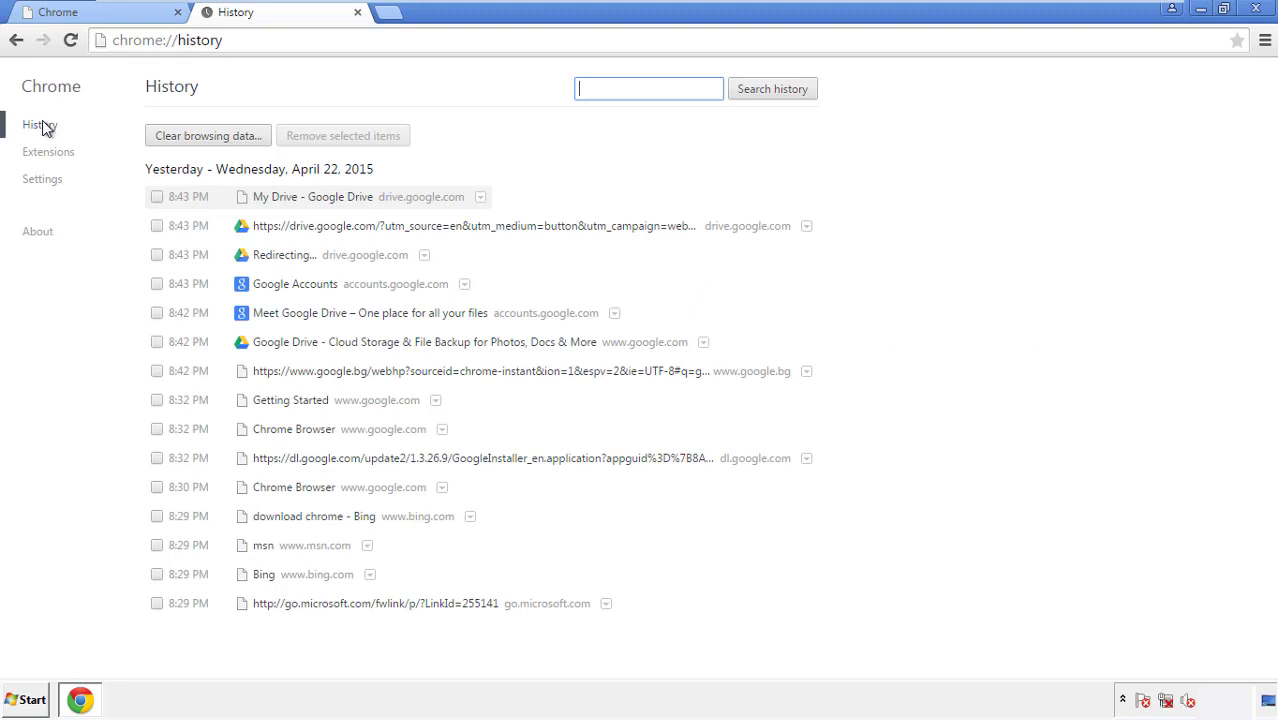
- Clear Chrome's browsing data from the beginning of time, including autofill form data
left_click(193, 137)
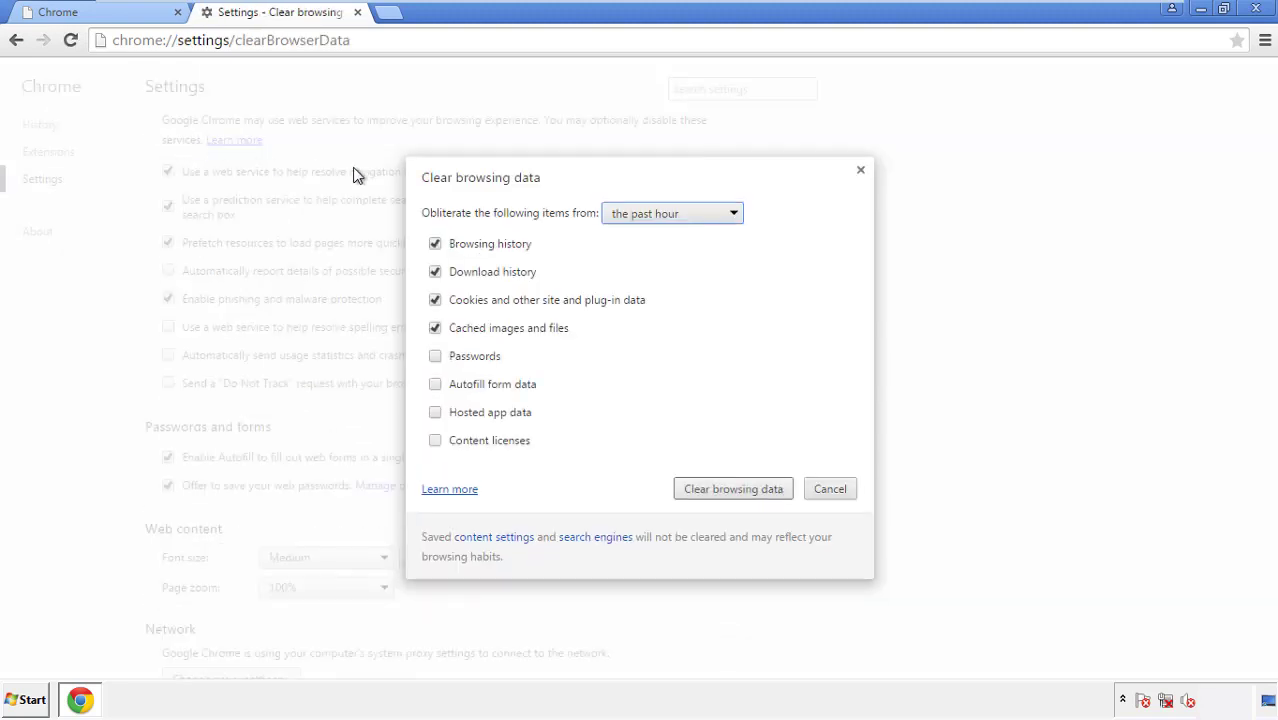
left_click(642, 215)
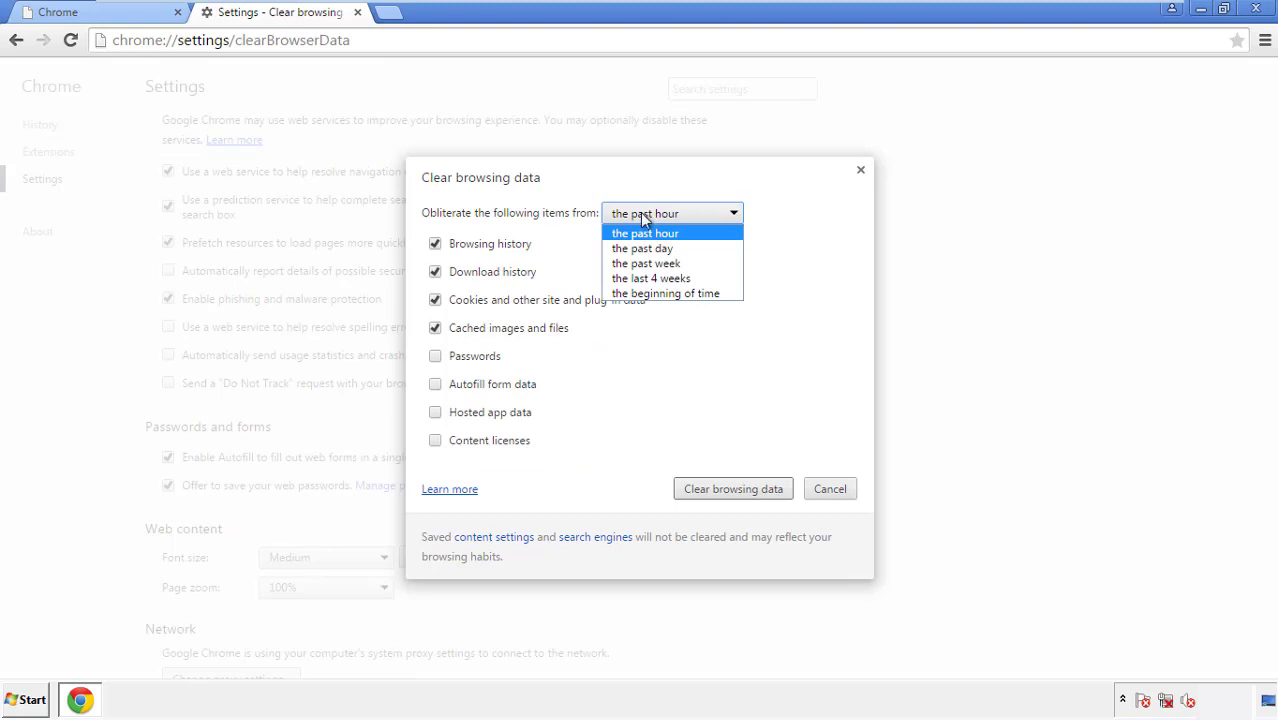
left_click(640, 296)
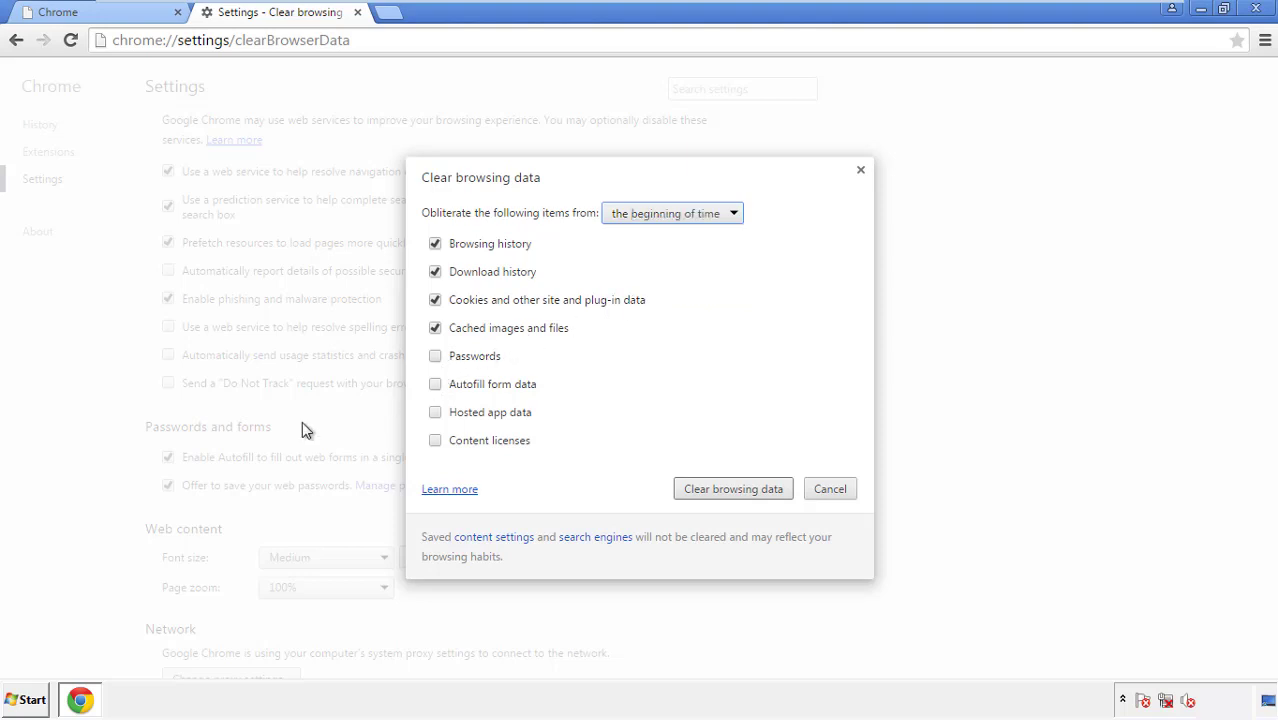
left_click(438, 388)
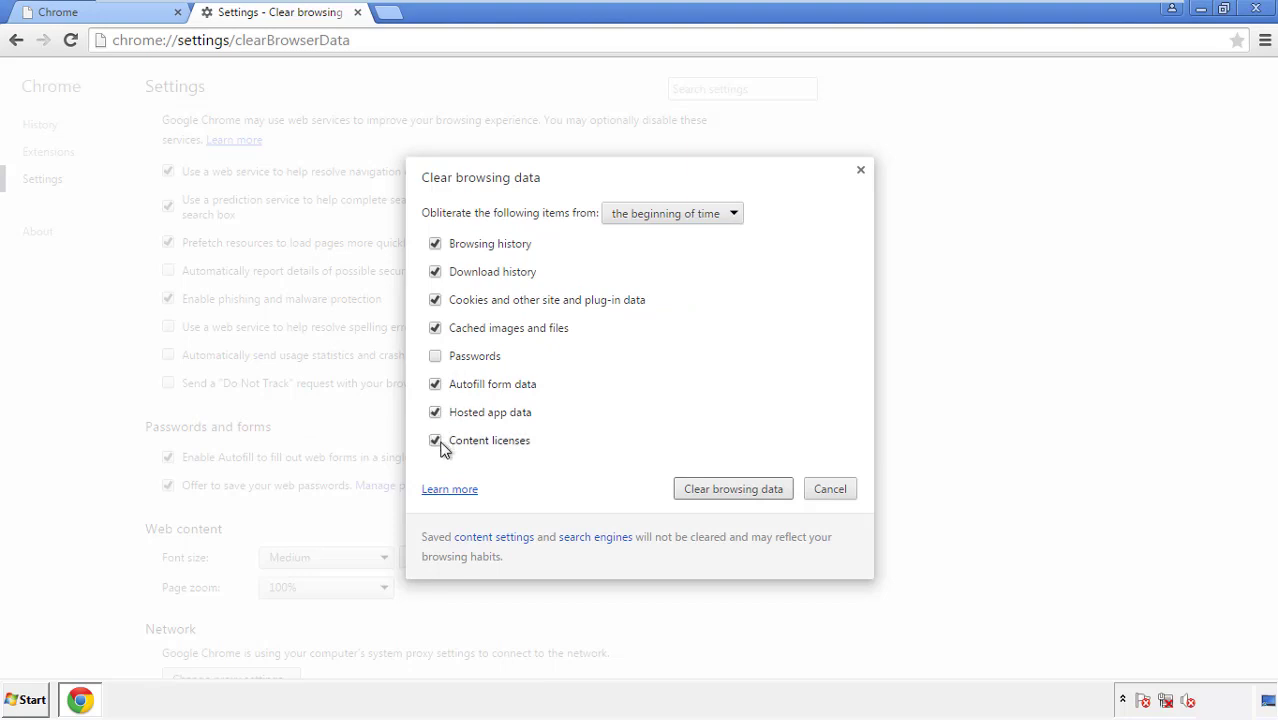
left_click(712, 488)
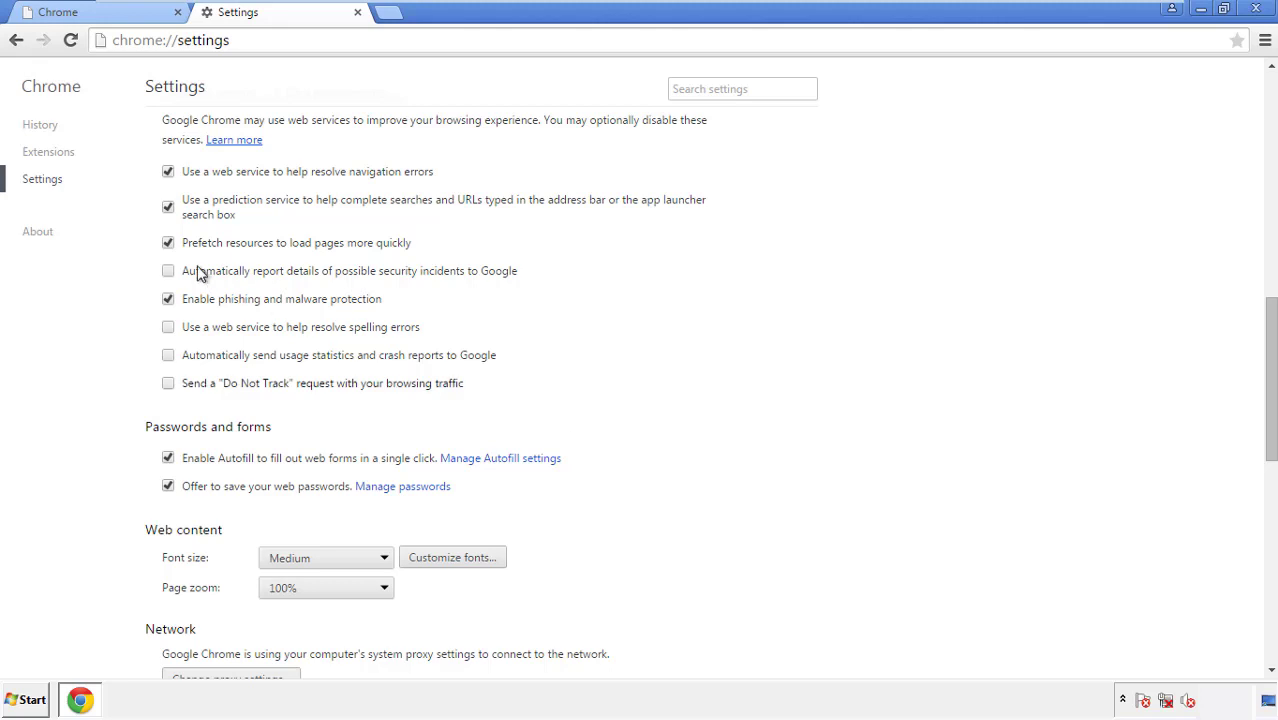
- Reset Chrome's settings to their original defaults and close the browser
left_click_drag(1270, 318, 1265, 535)
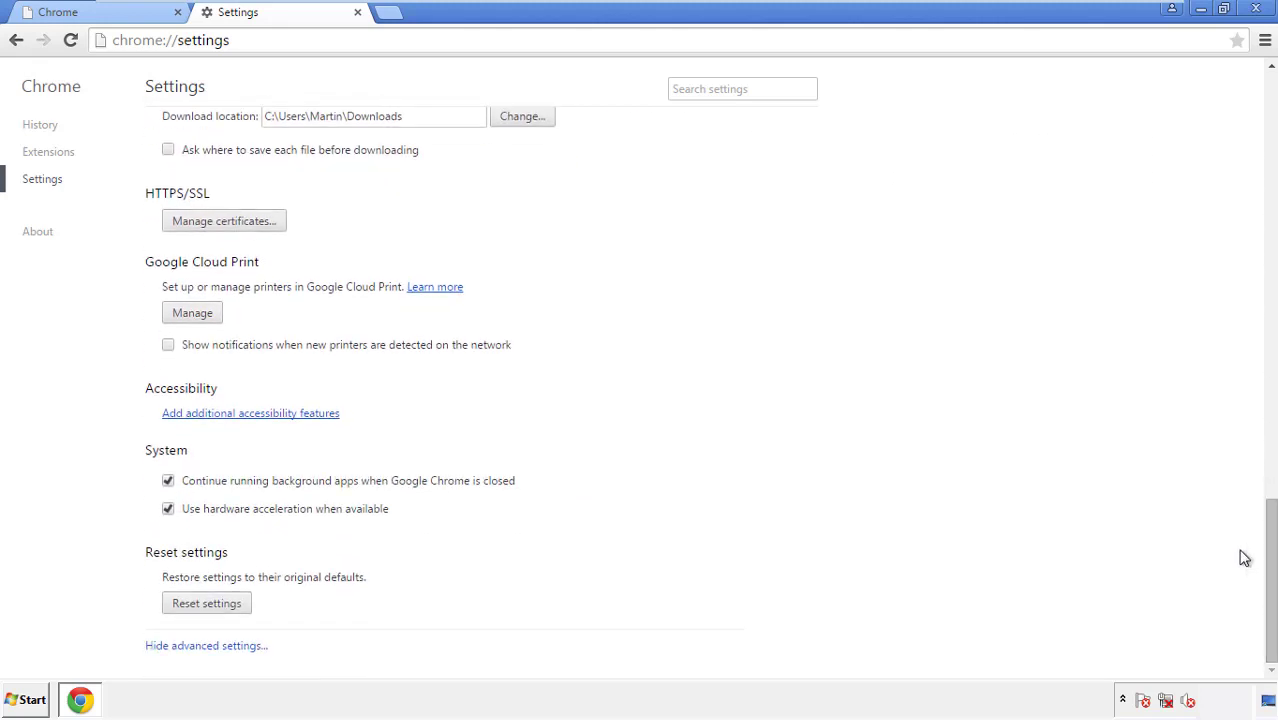
left_click(240, 610)
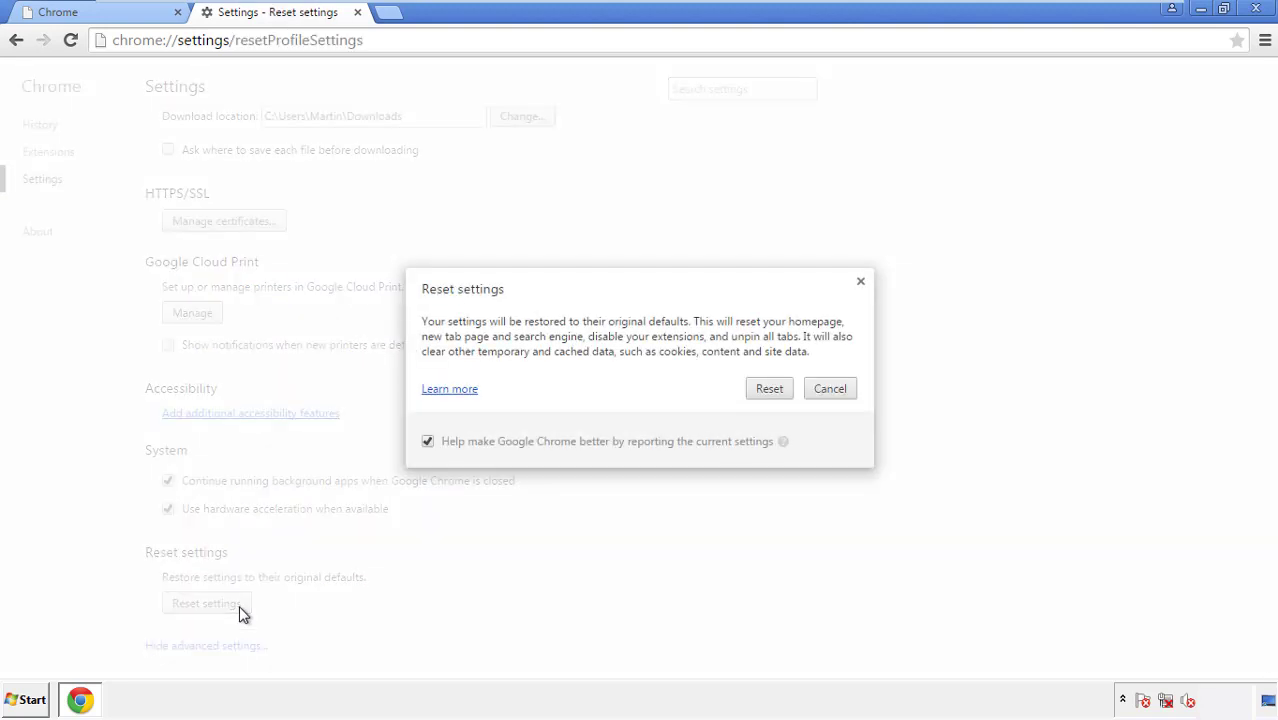
left_click(769, 389)
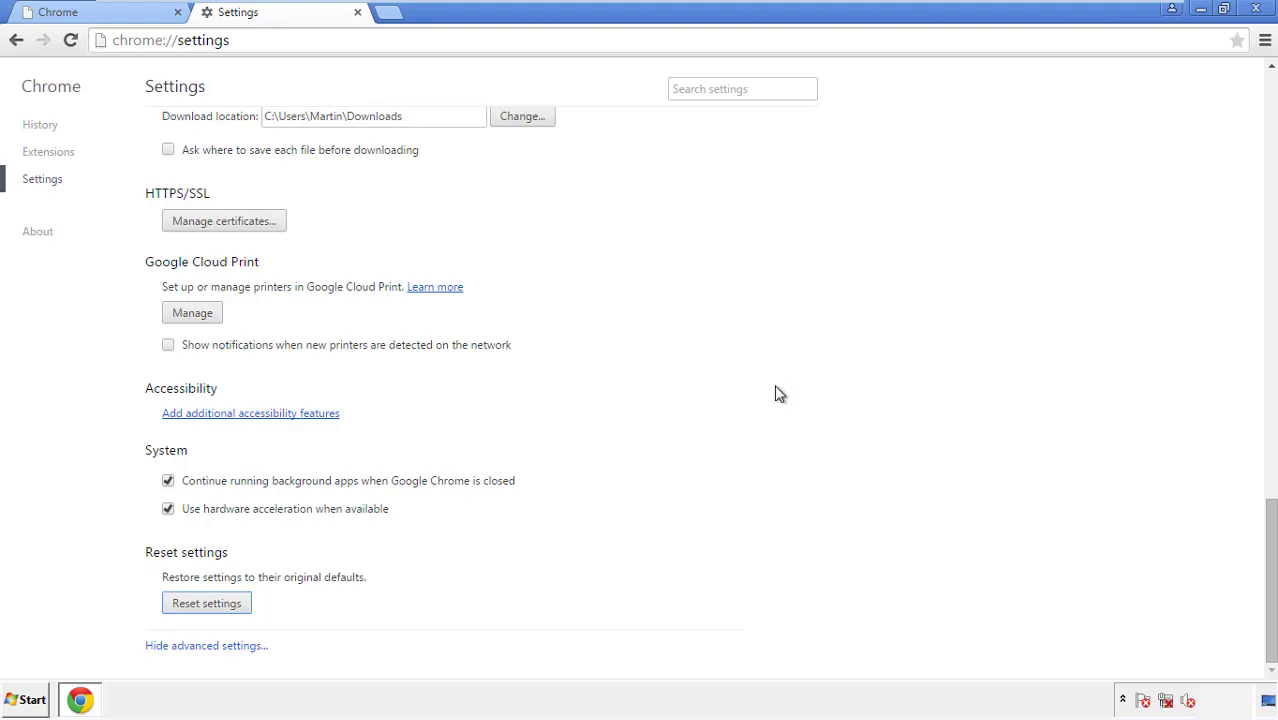
left_click(1246, 8)
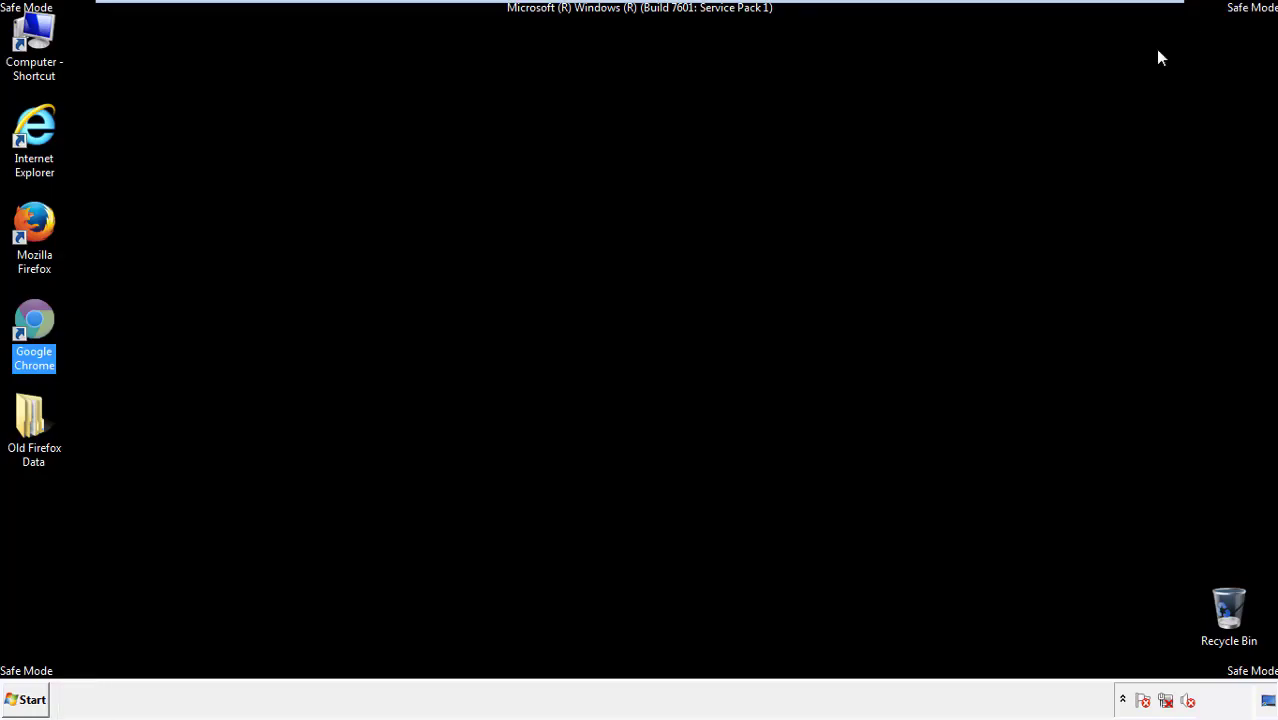
- Remove the adroit system care extension in Firefox's Add-ons Manager, then close Firefox
left_click(690, 323)
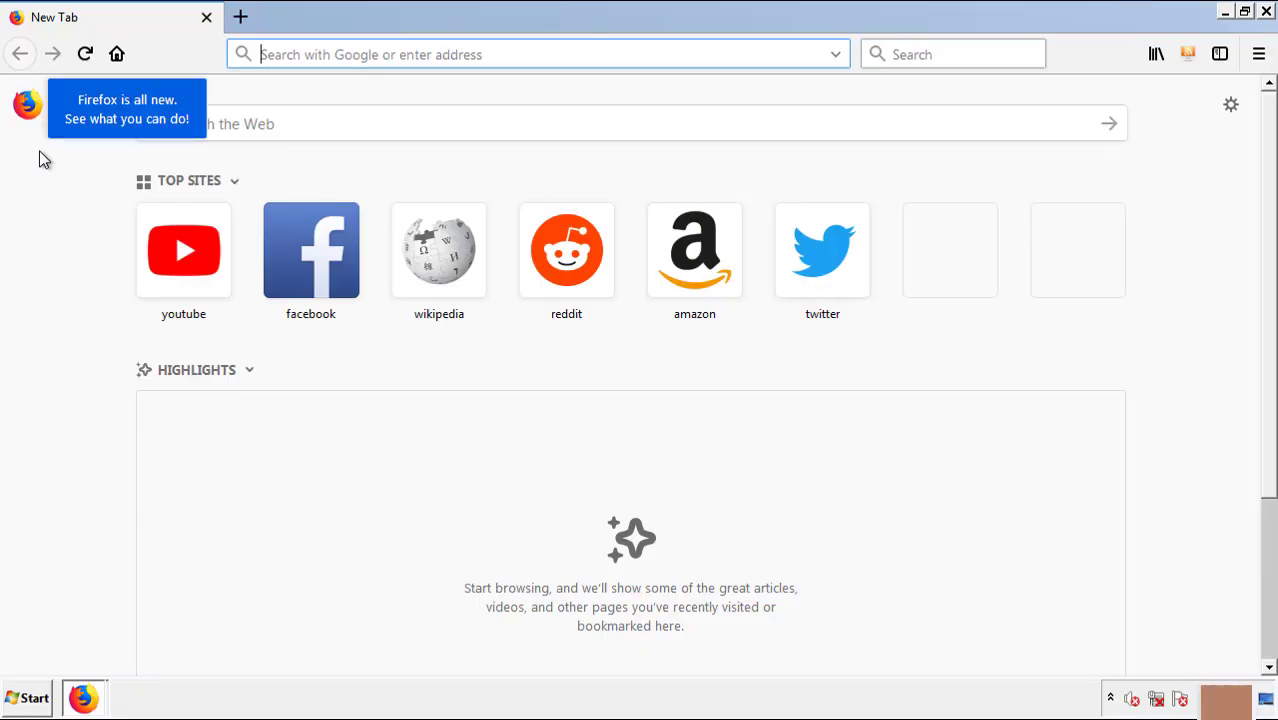
left_click(1259, 54)
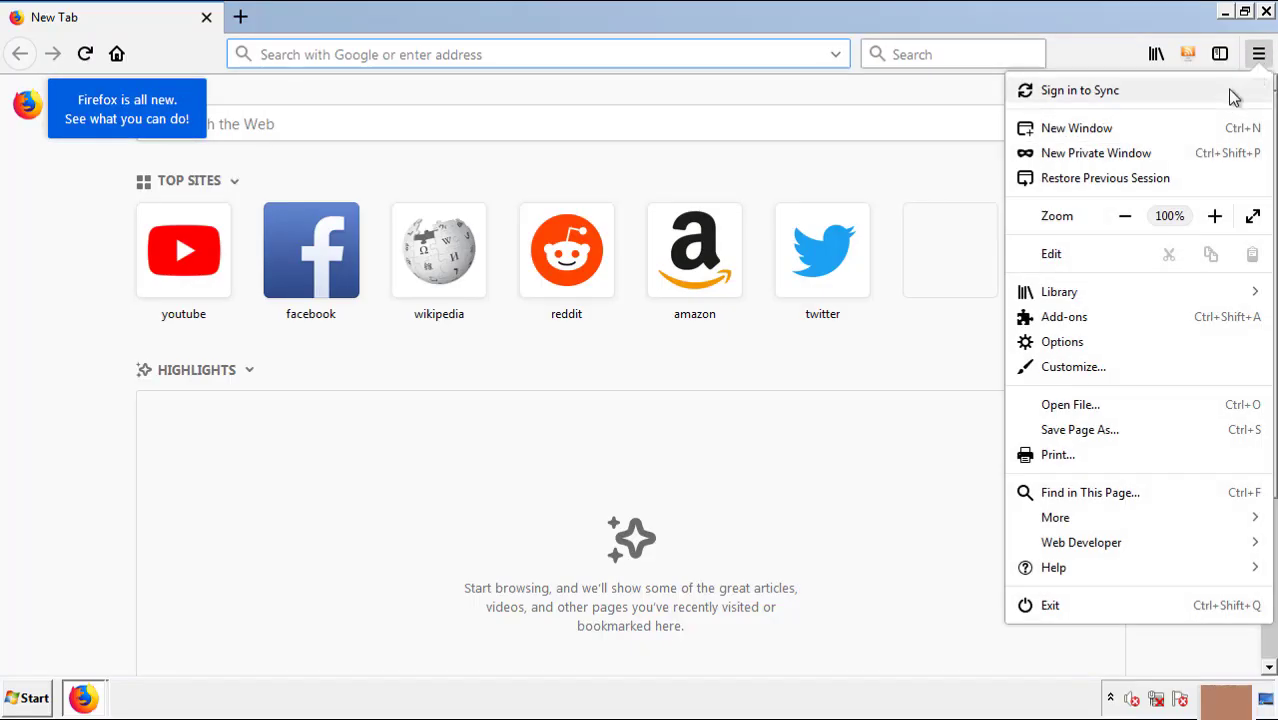
left_click(1095, 320)
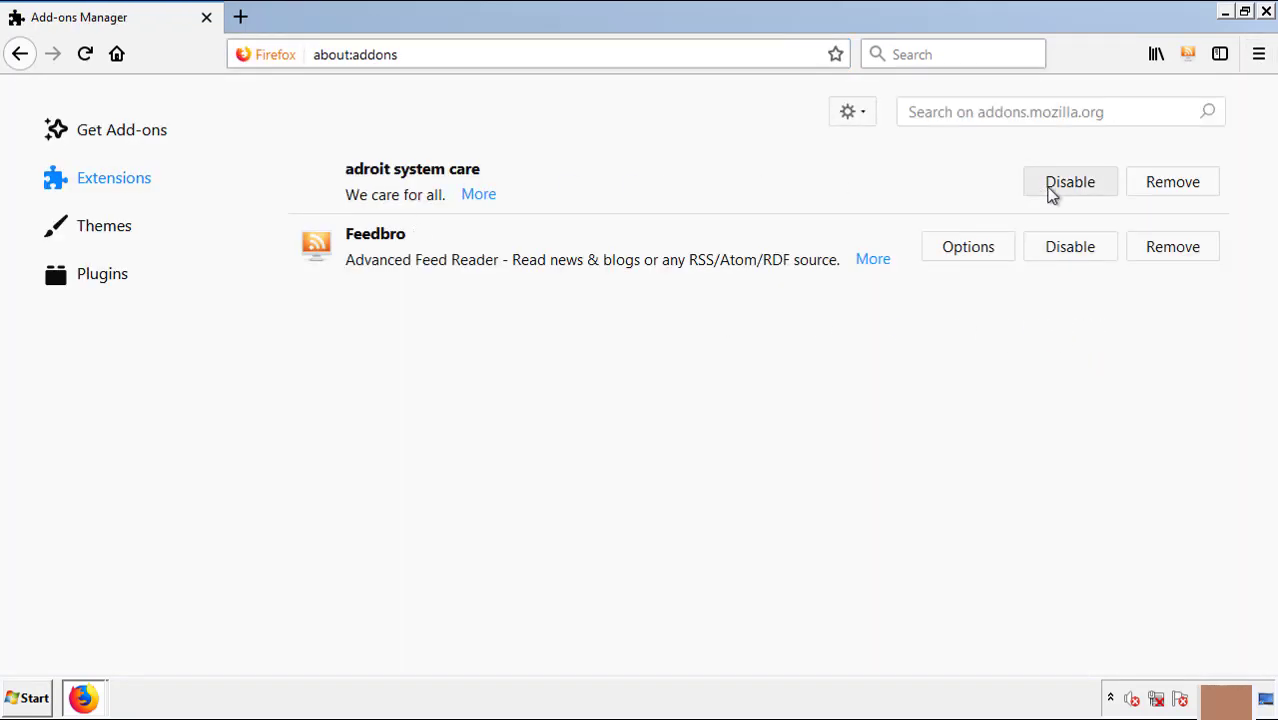
left_click(1166, 192)
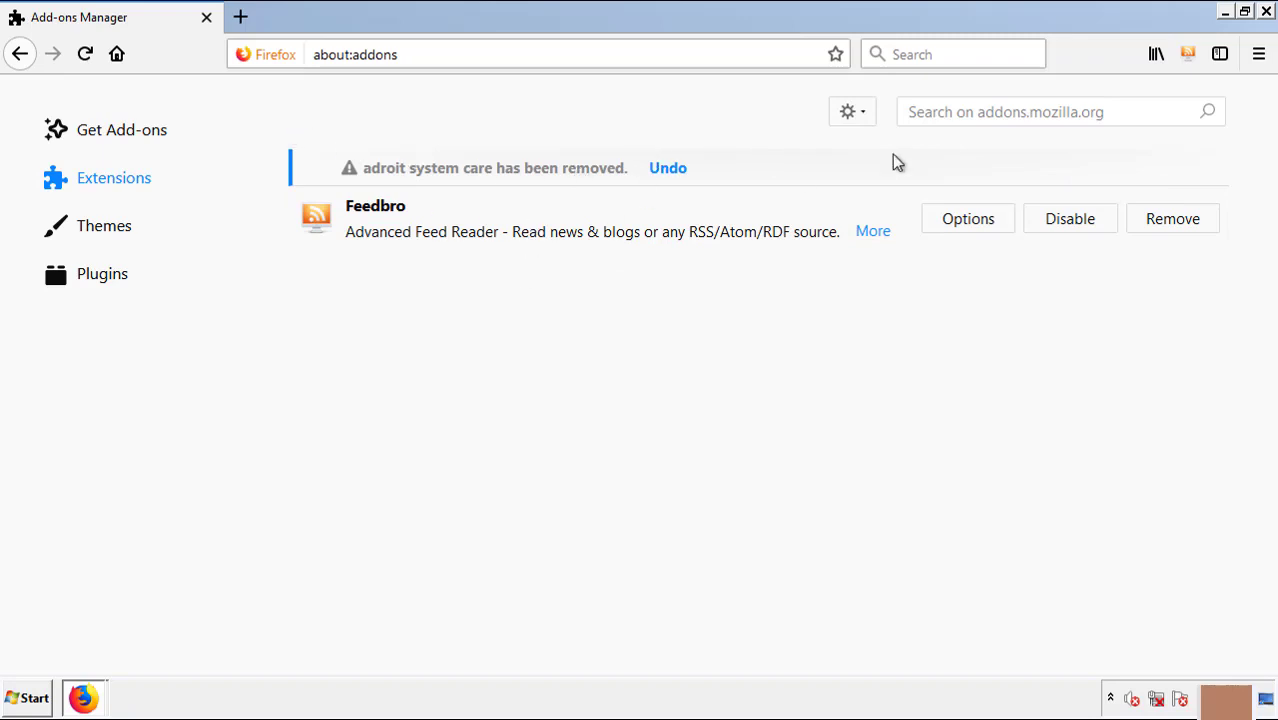
left_click(1266, 14)
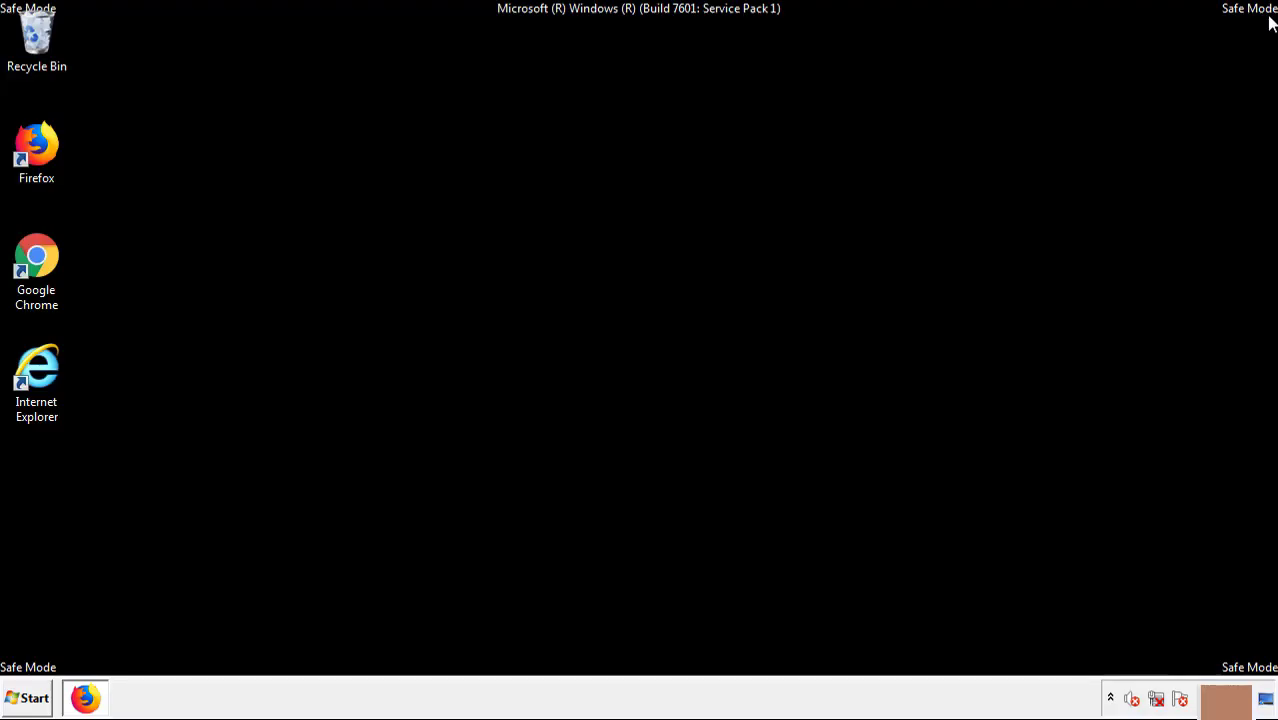
- Close Firefox along with both open tabs, then launch Google Chrome
left_click(26, 697)
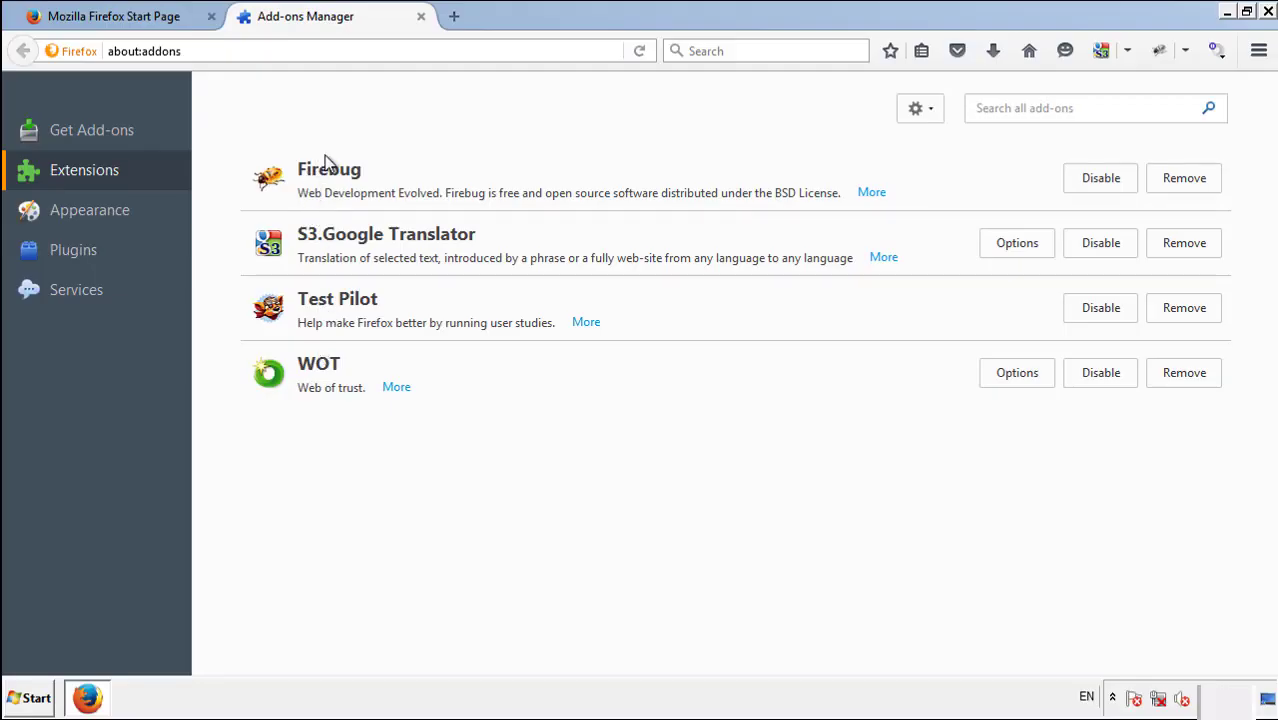
left_click(1268, 12)
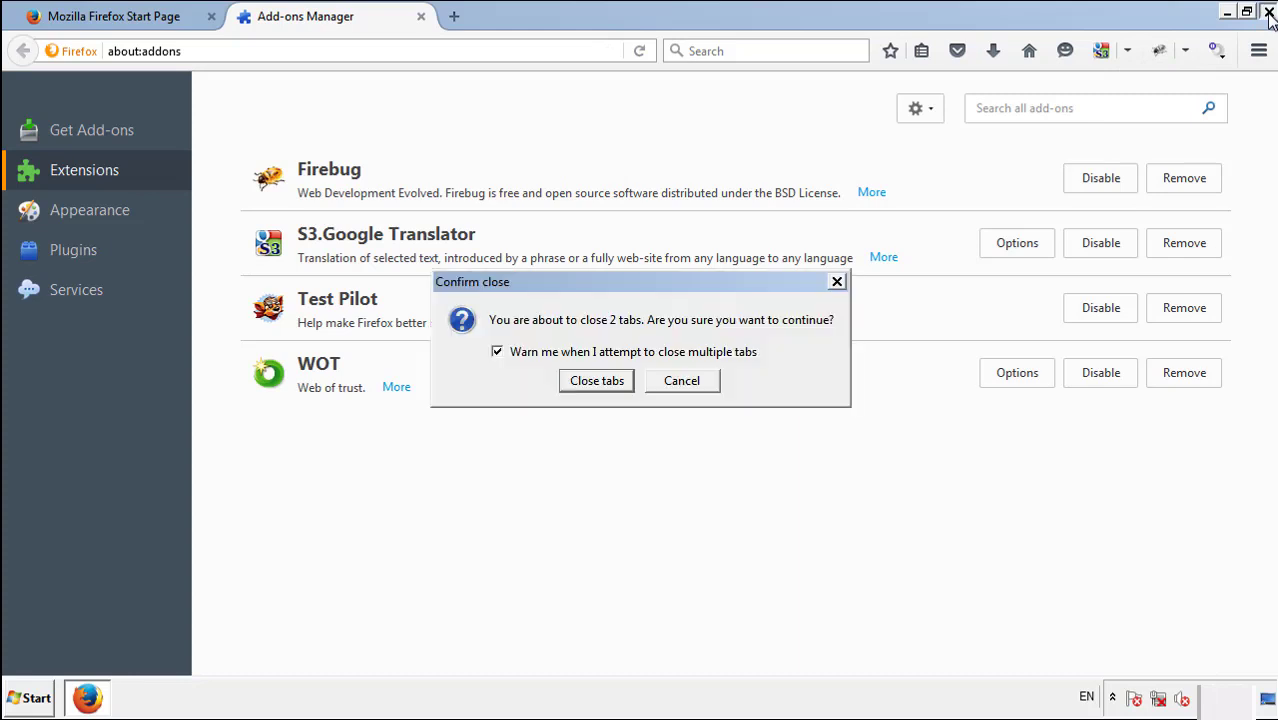
left_click(584, 382)
double_click(40, 376)
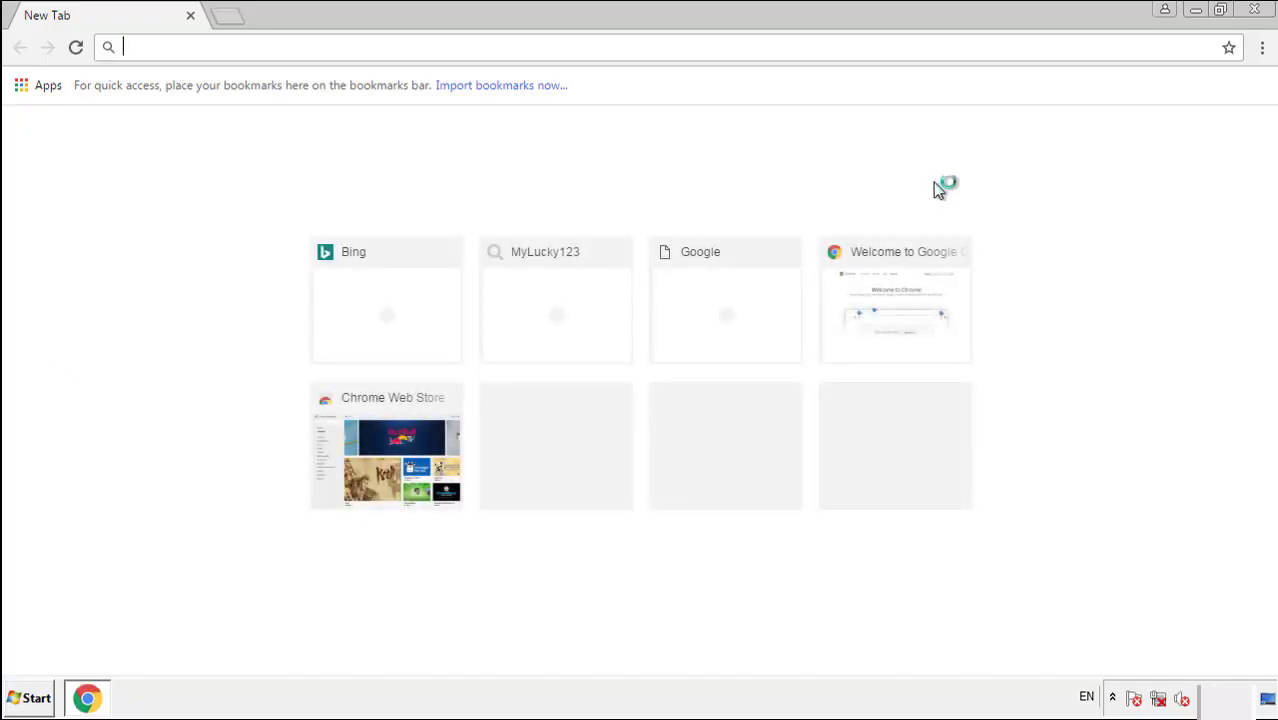
- Remove adroit system care from Chrome's Extensions page, close Chrome, and bring up Start's restart options
left_click(1262, 47)
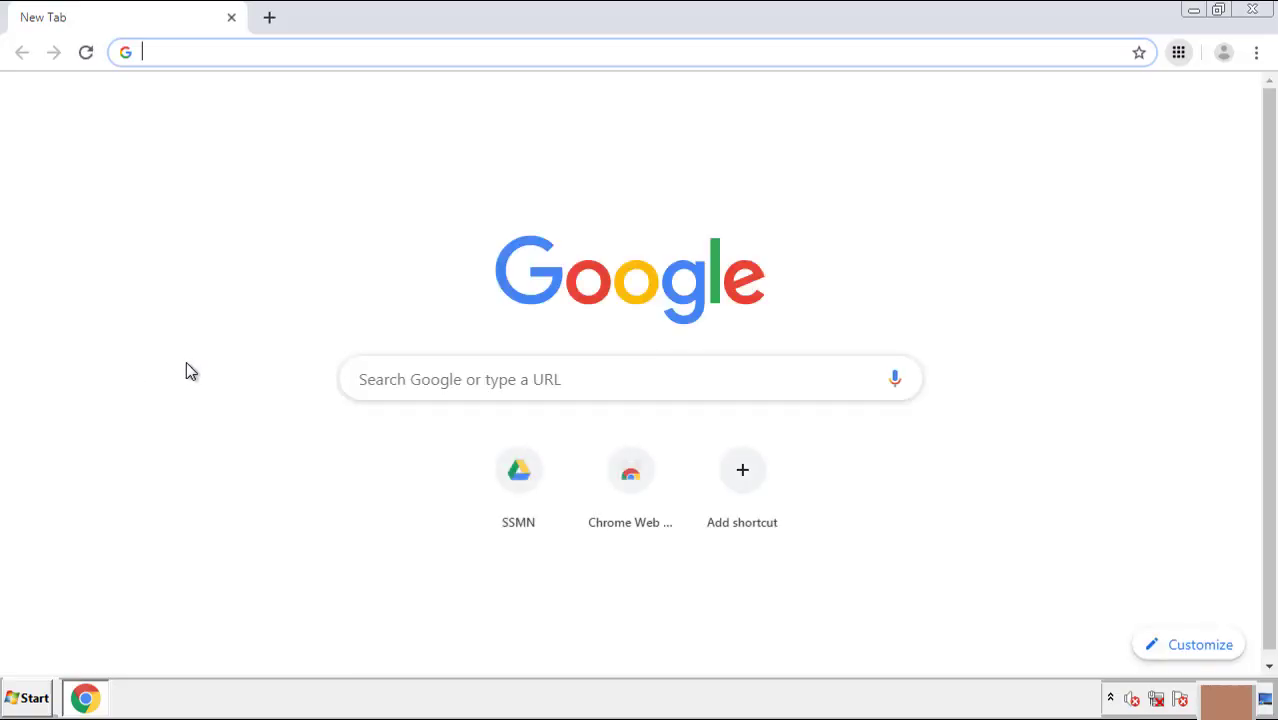
left_click(1256, 53)
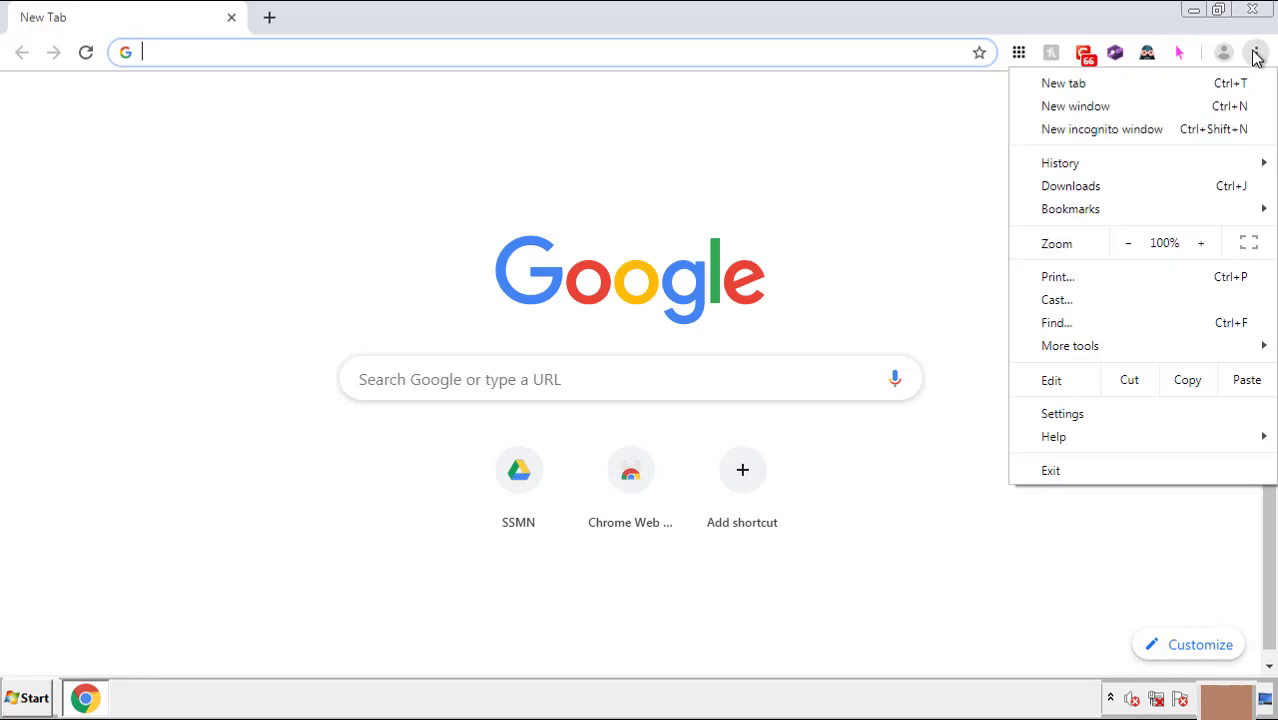
mouse_move(1085, 347)
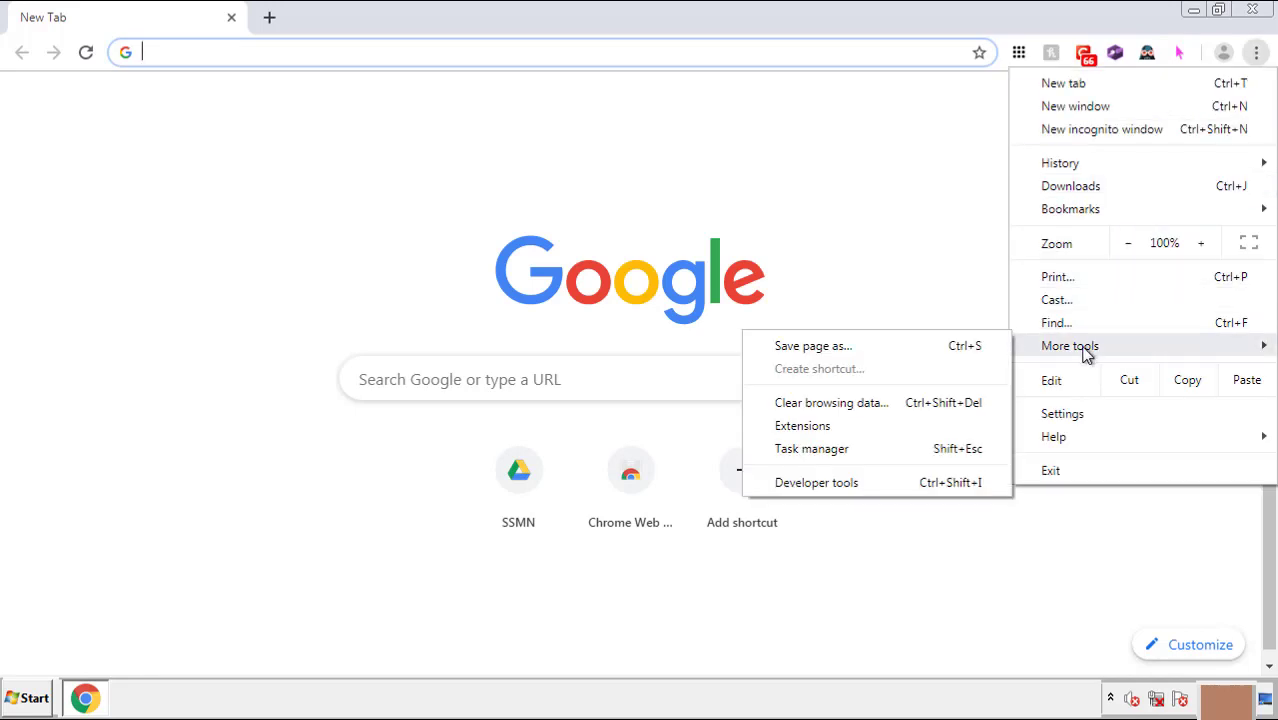
left_click(850, 430)
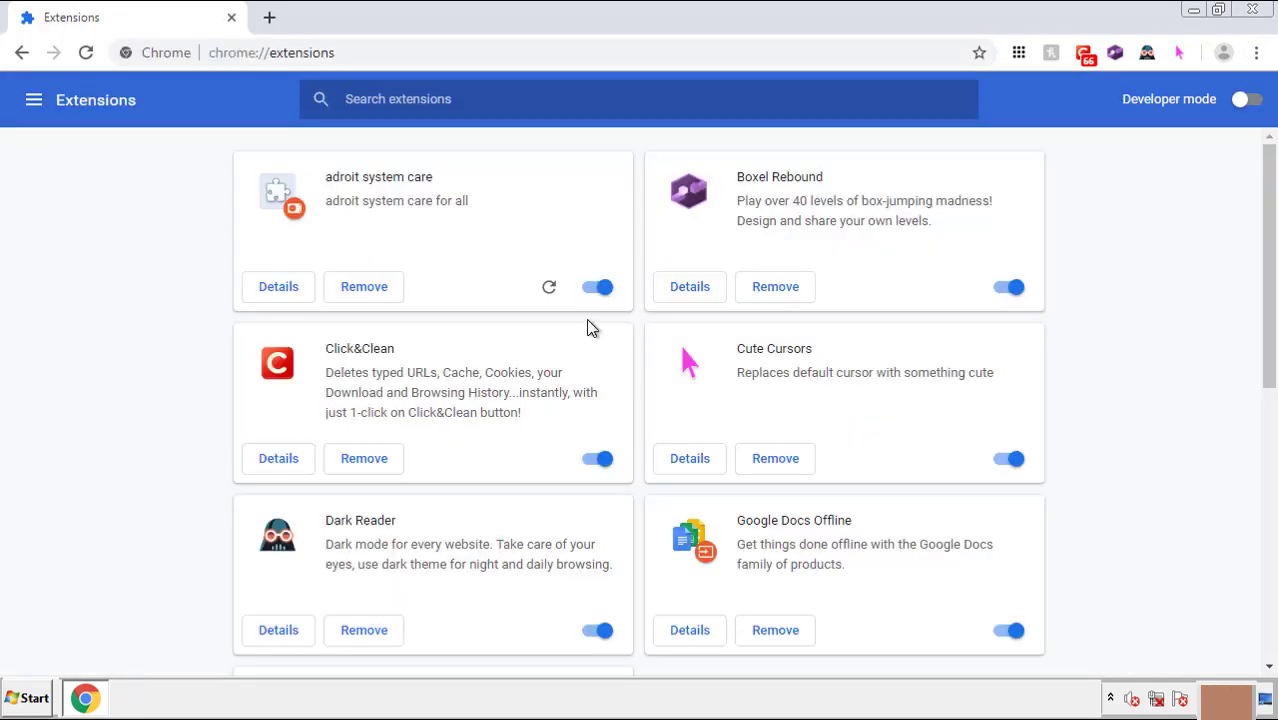
left_click(366, 290)
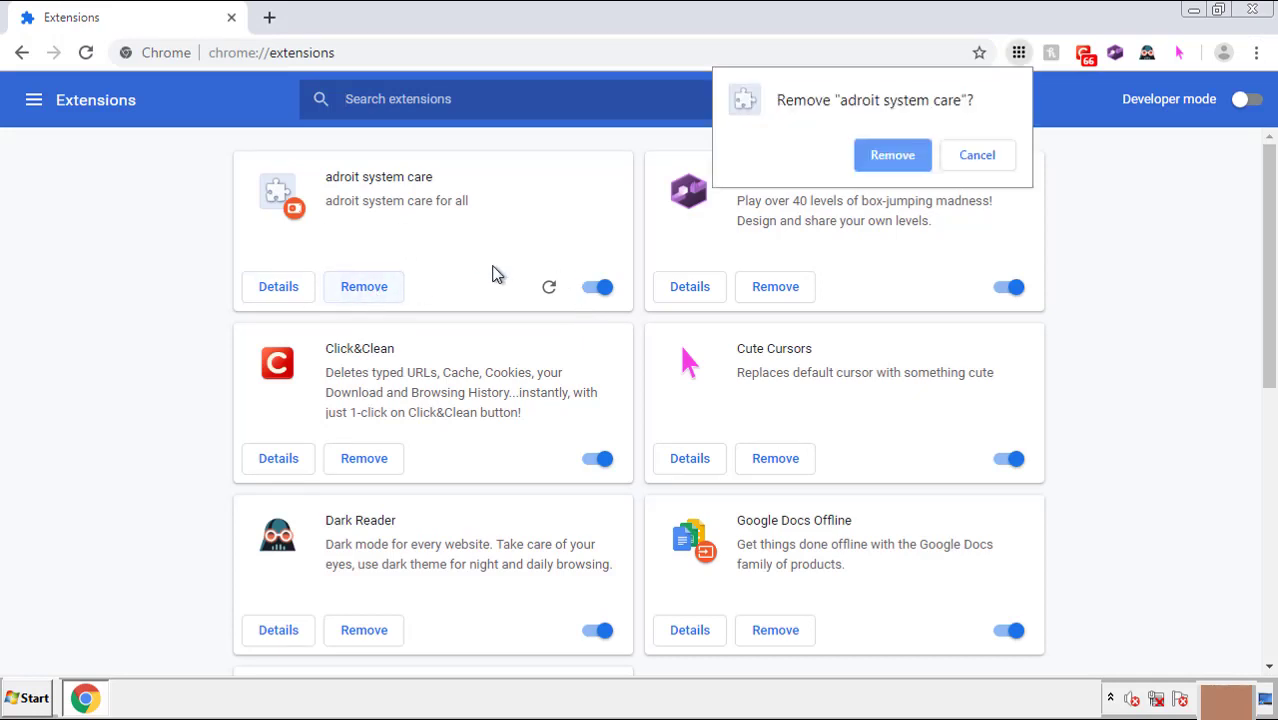
left_click(878, 160)
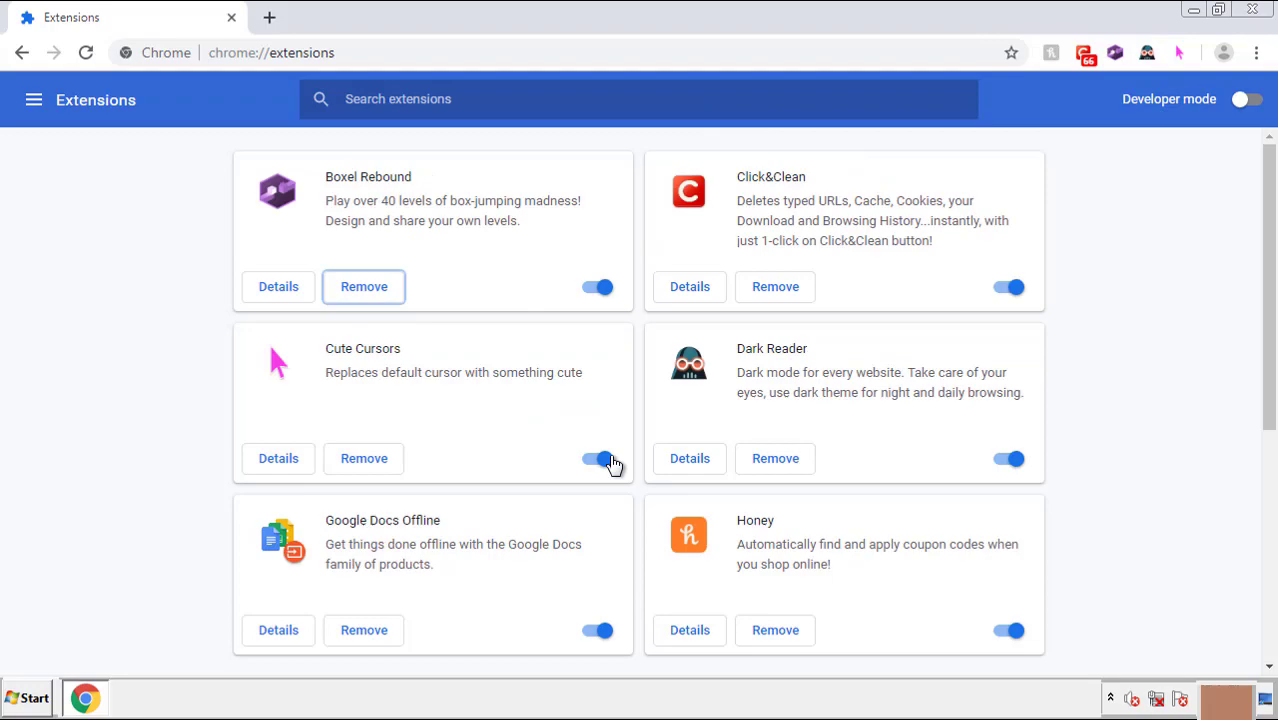
left_click(1251, 10)
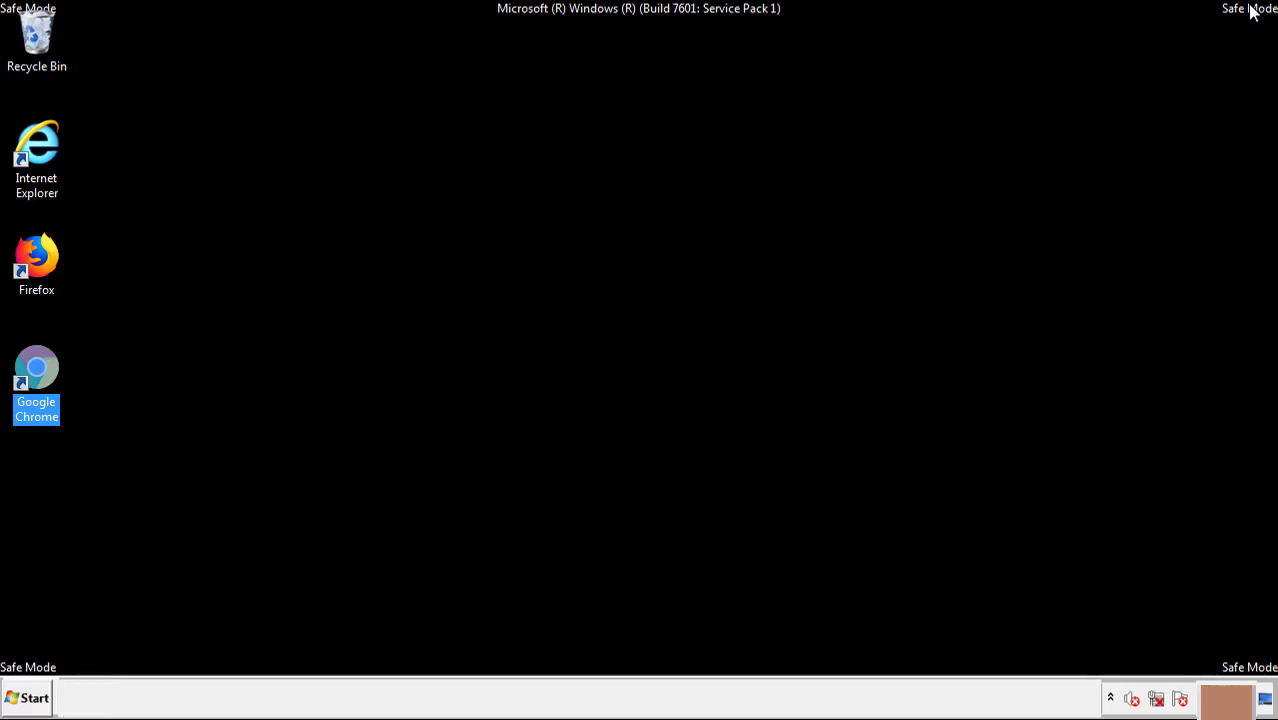
left_click(14, 700)
left_click(343, 654)
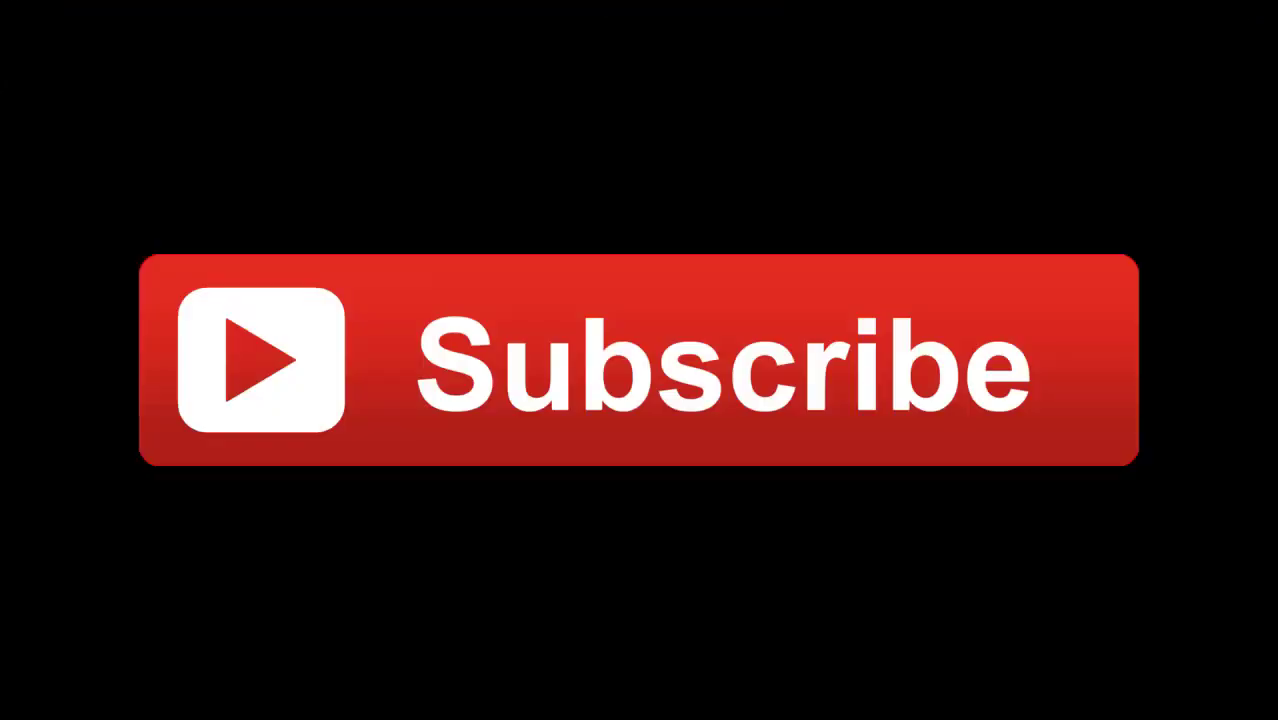